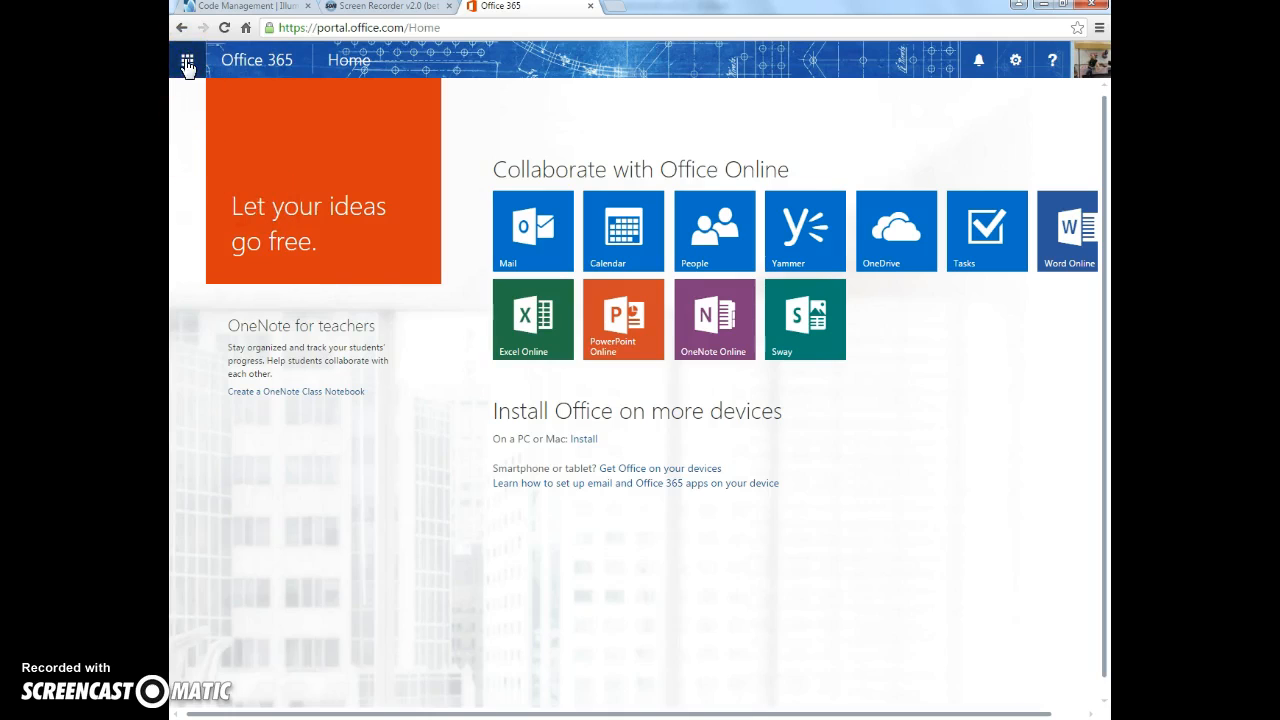
Open the OneNote Class Notebook site from Office 365 and sign in with the school account
left_click(187, 63)
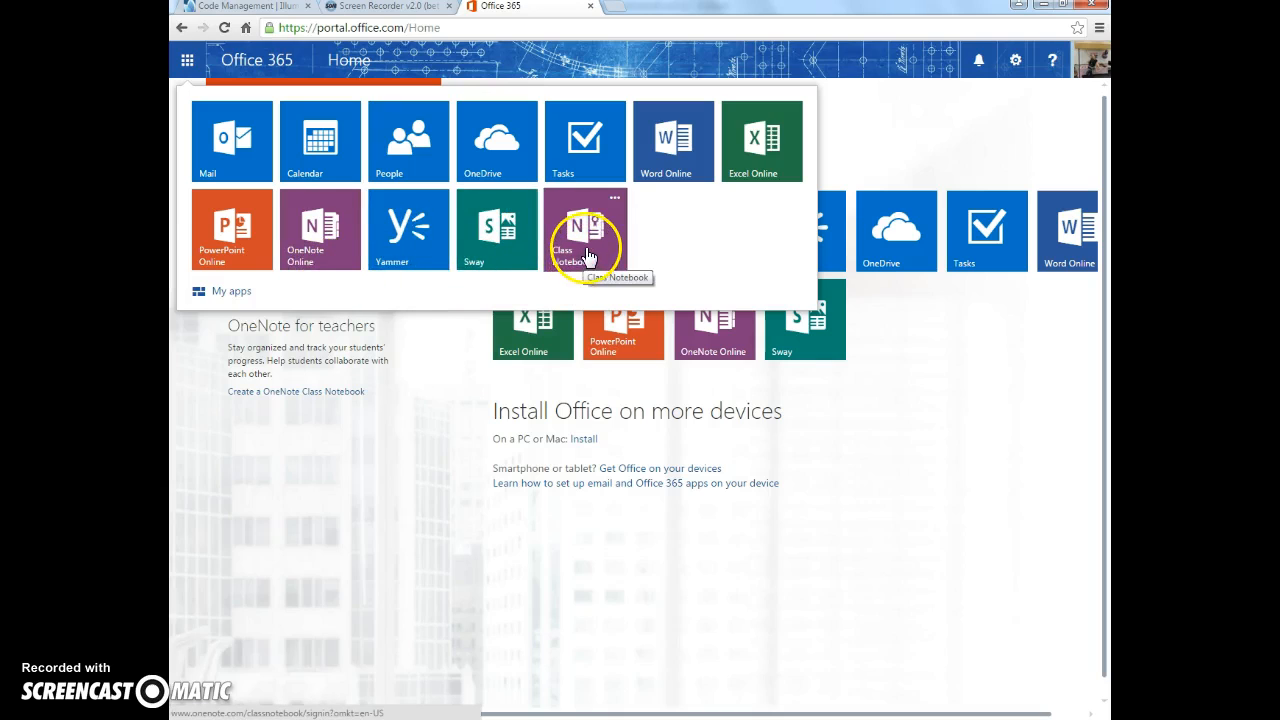
left_click(298, 392)
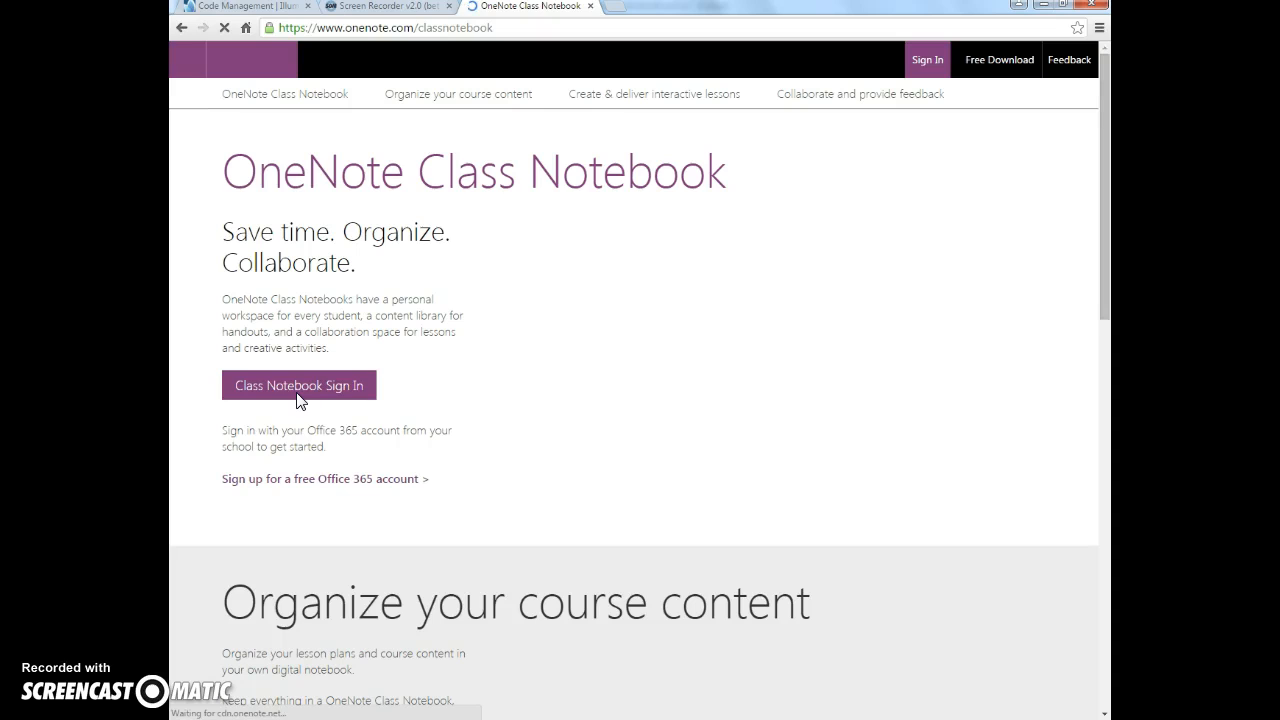
left_click(304, 389)
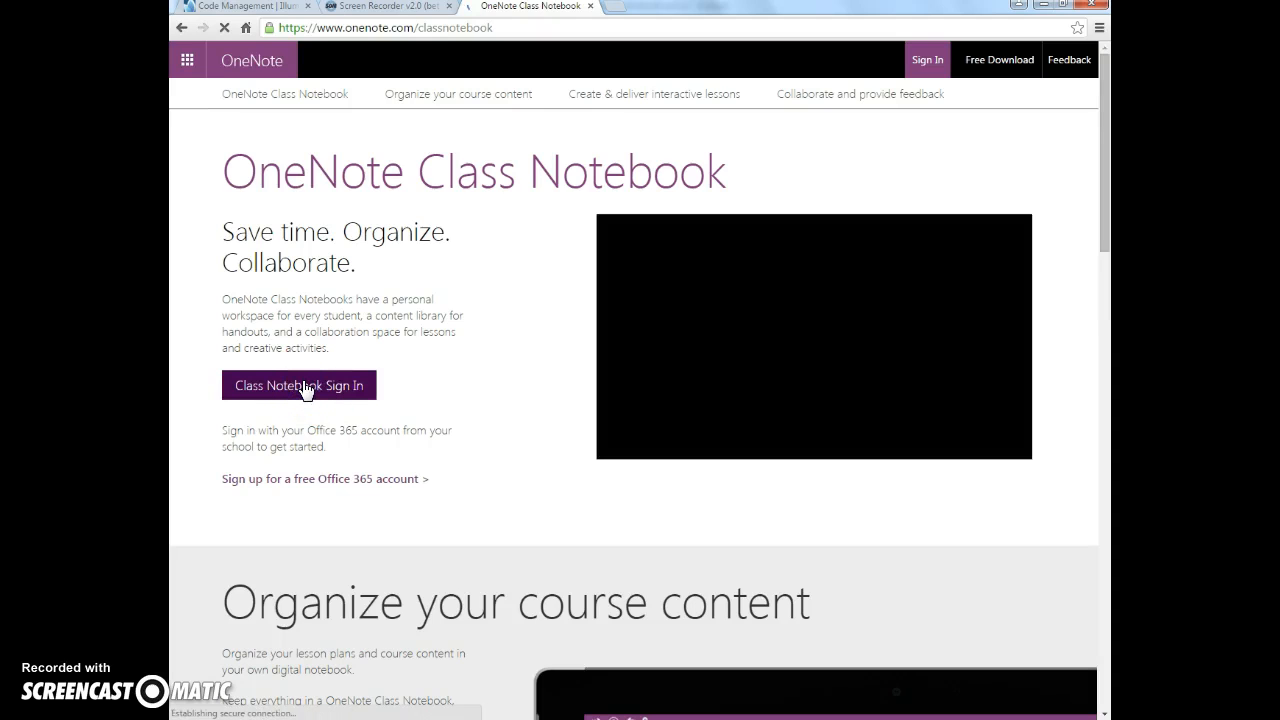
left_click(282, 391)
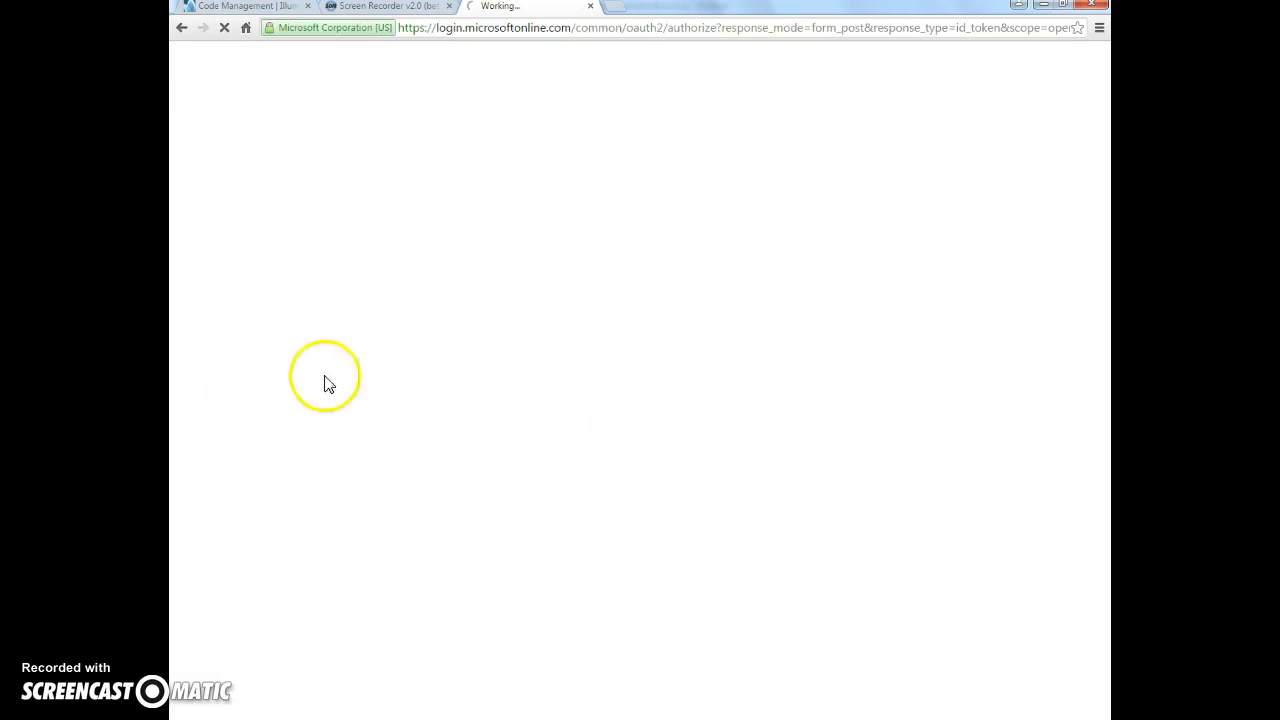
left_click(646, 310)
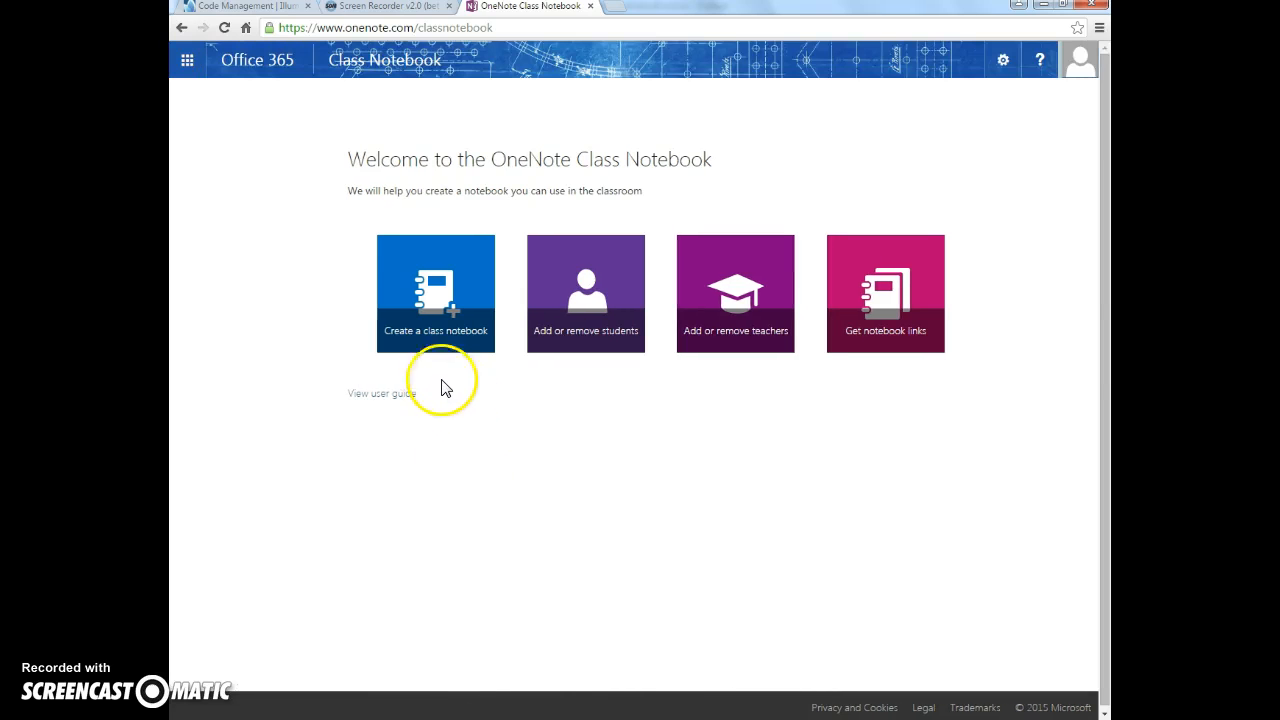
Start a new class notebook and name it with the teacher's surname followed by 2015-2016
left_click(436, 293)
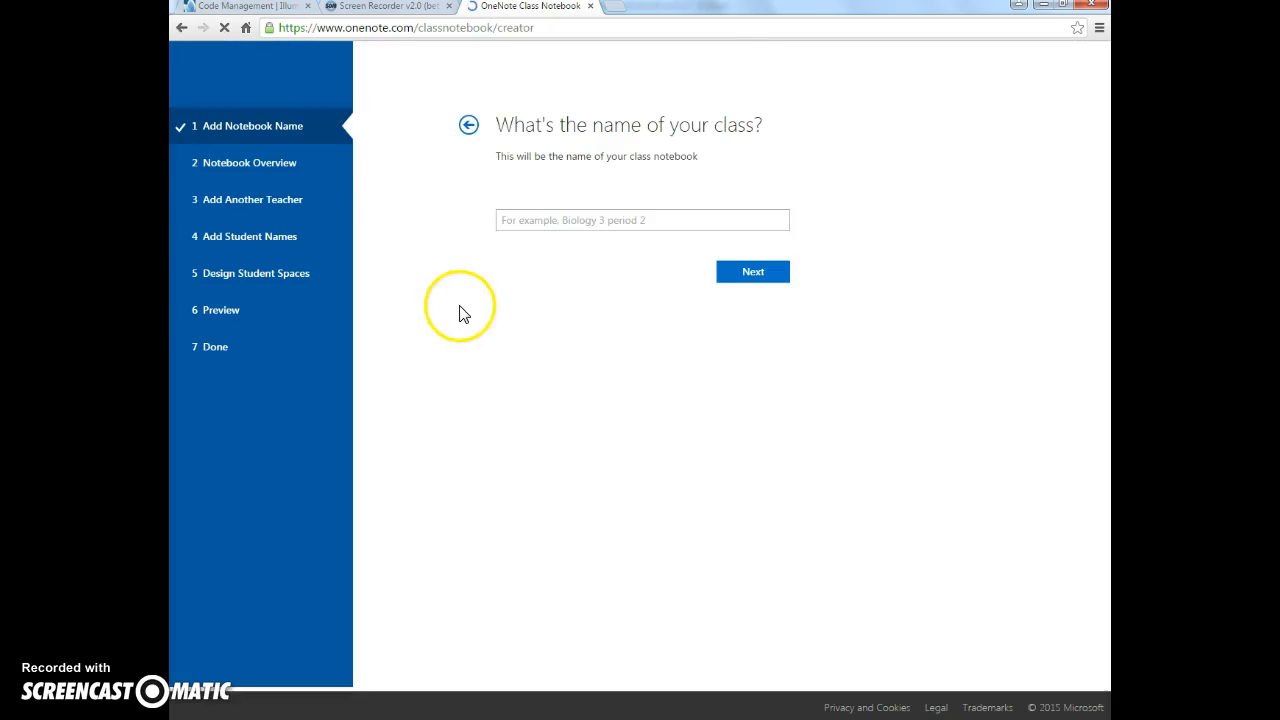
left_click(517, 257)
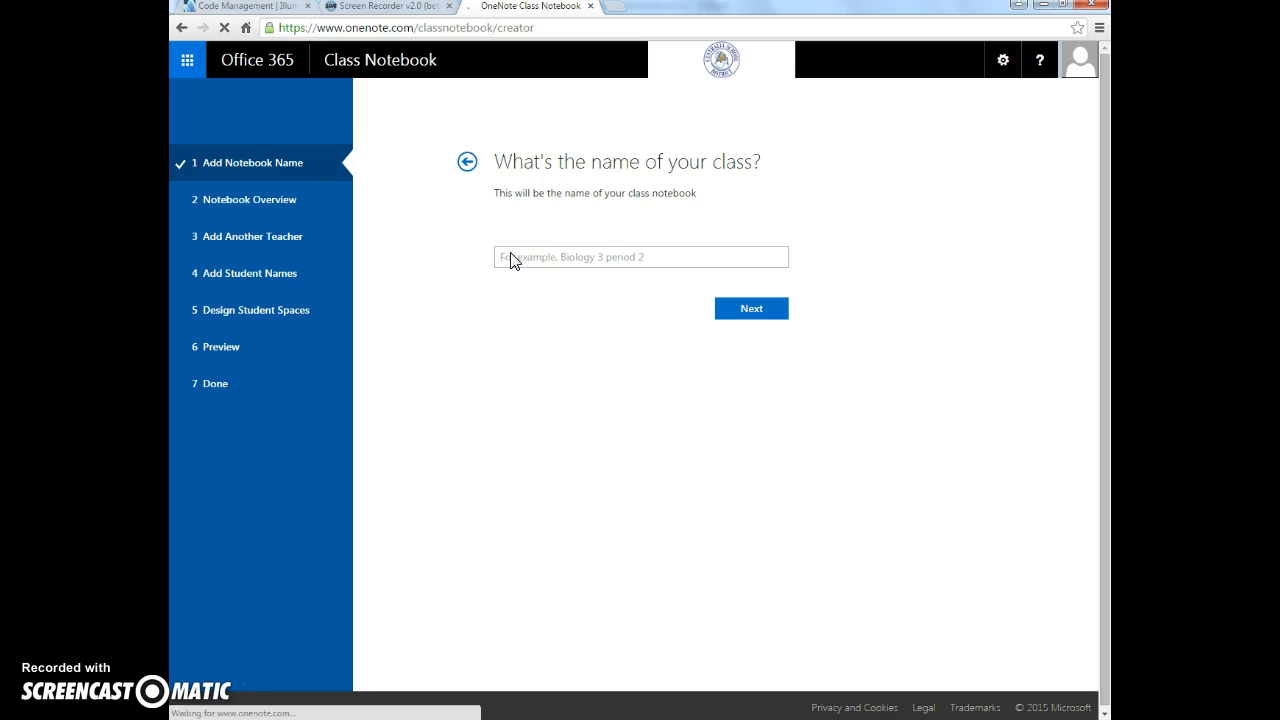
type("Faulhaber 2015-2016")
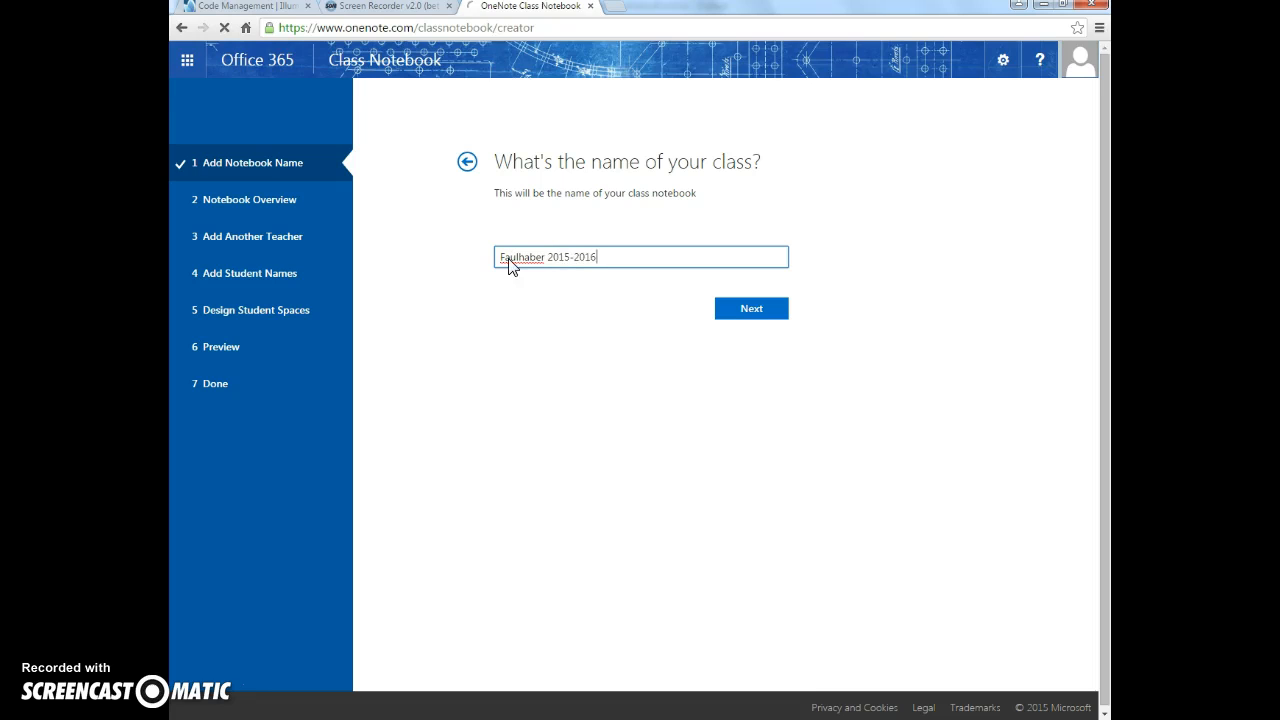
left_click(618, 218)
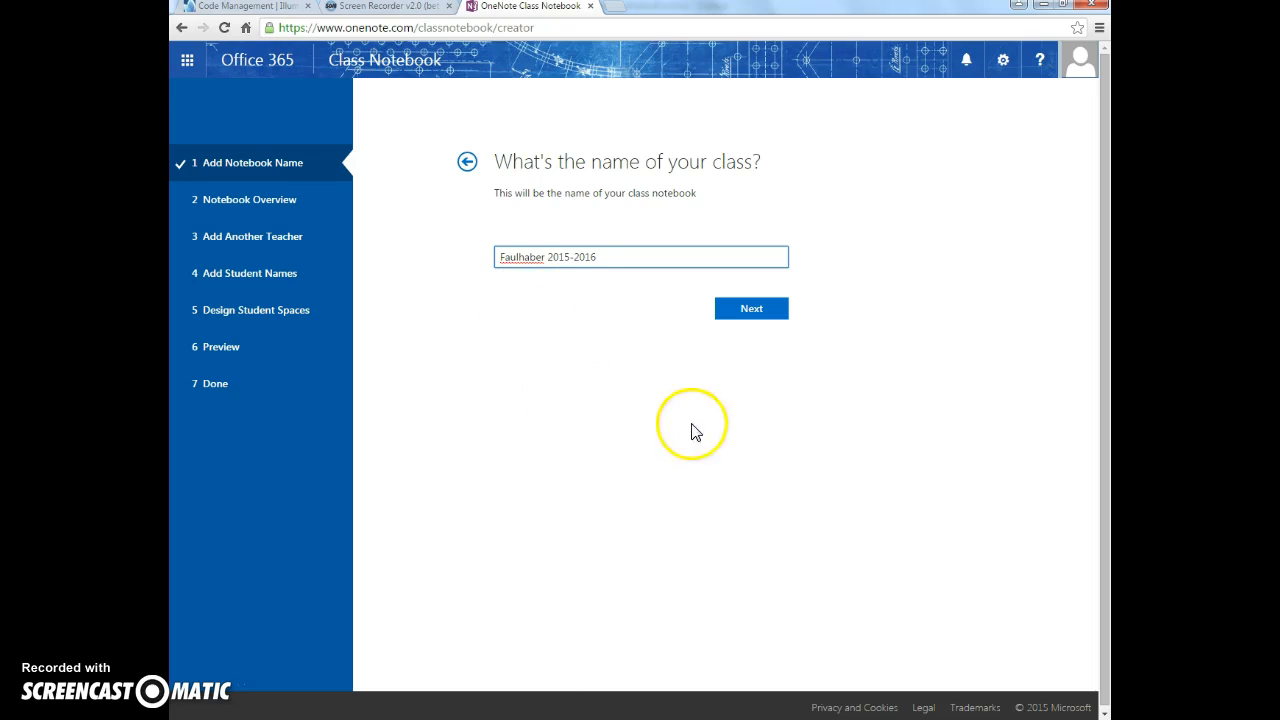
left_click(744, 310)
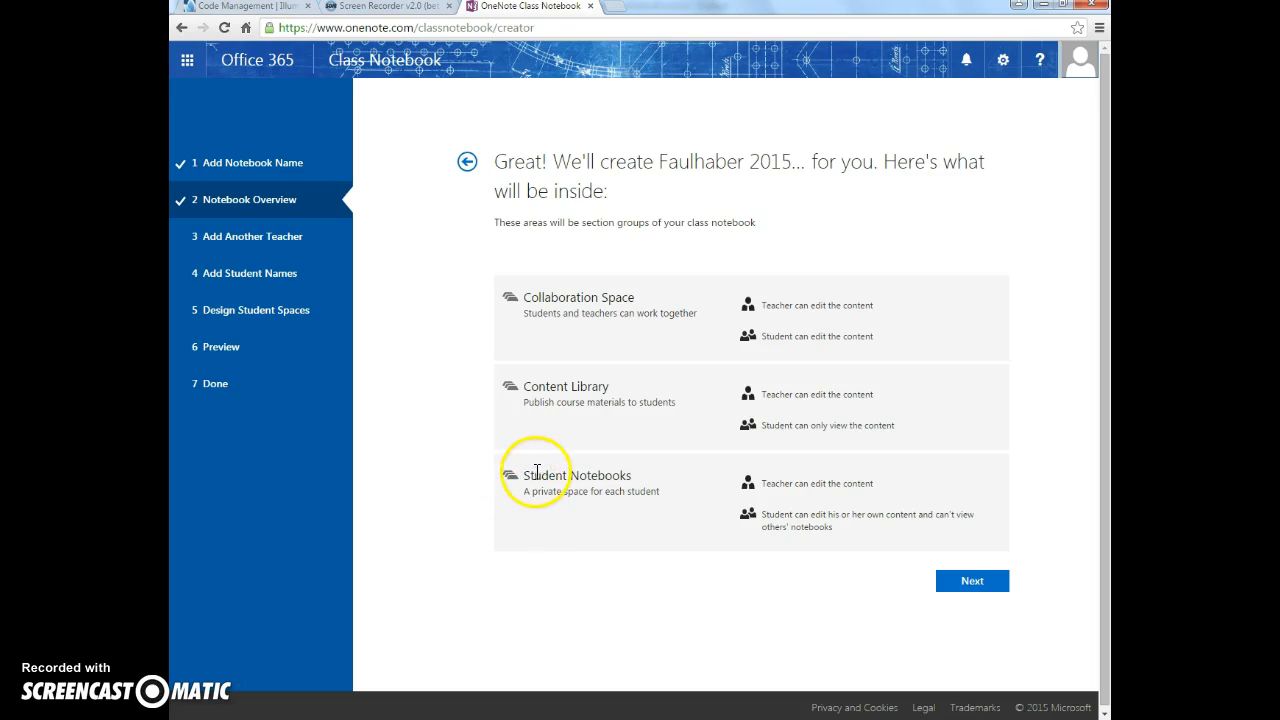
Accept the notebook overview and skip giving another teacher permission
left_click(971, 588)
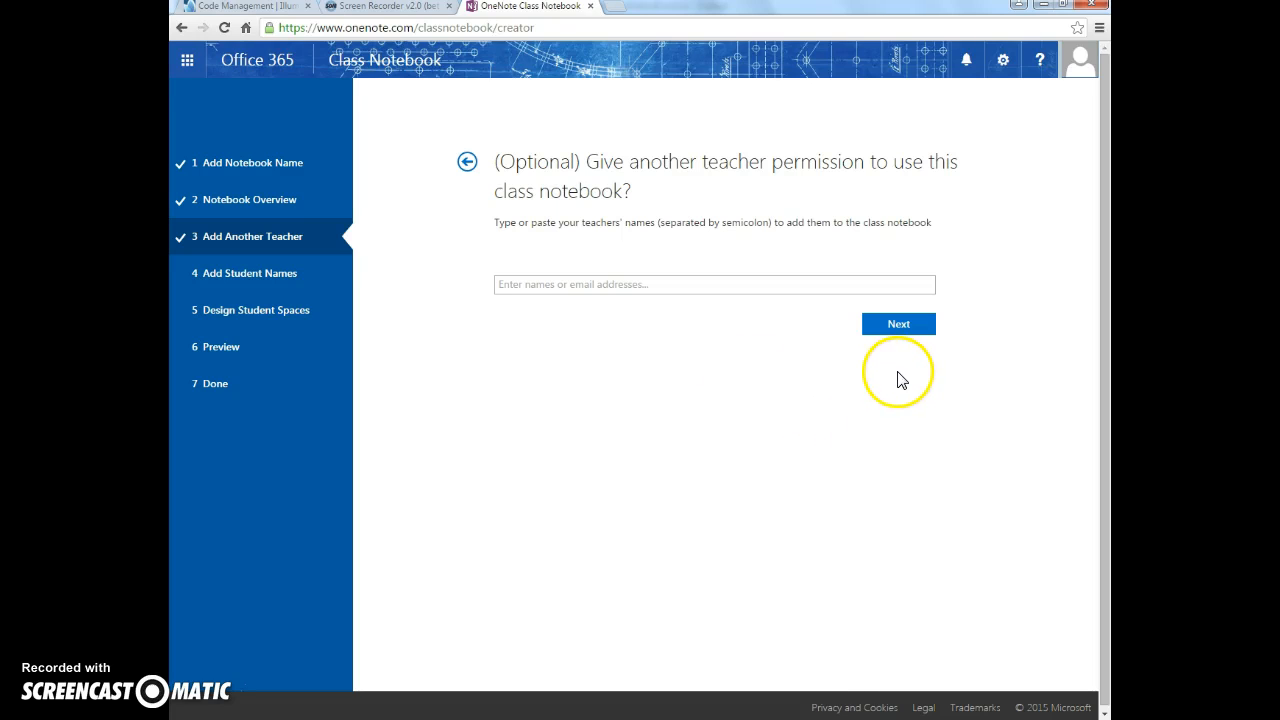
left_click(900, 336)
left_click(900, 336)
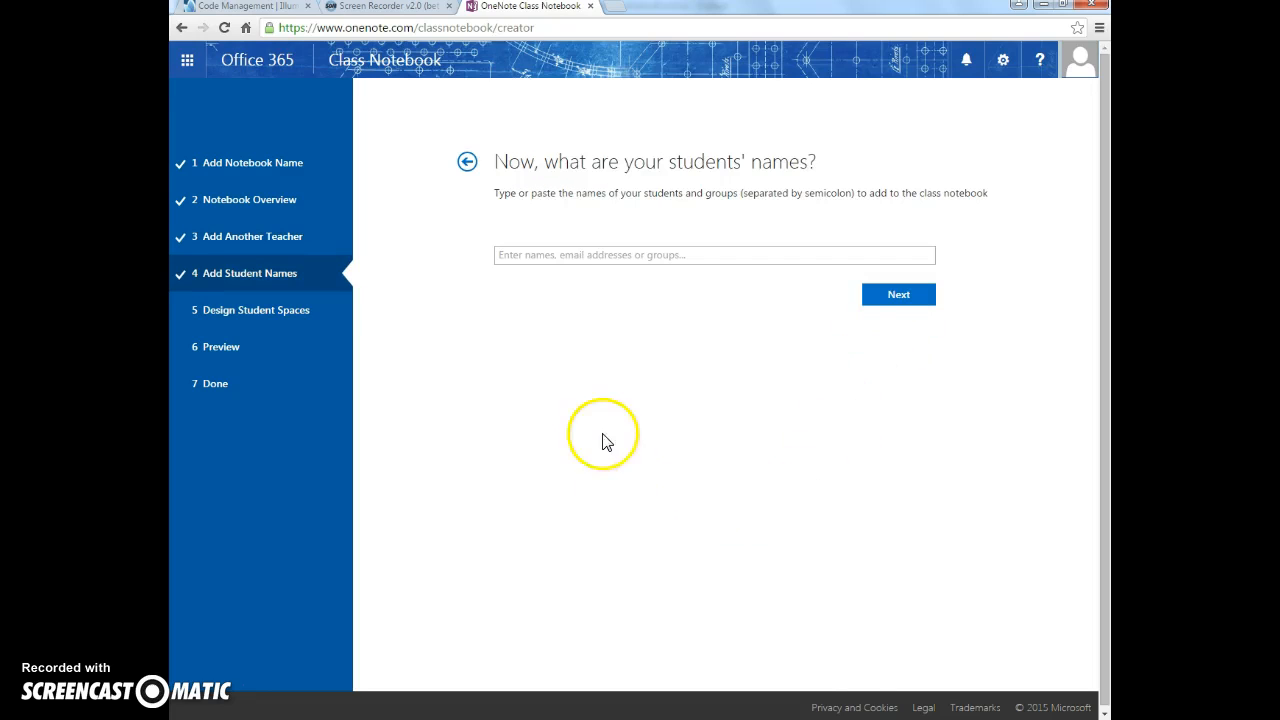
Search for two students by name, add them to the class notebook, and proceed to designing the student spaces
left_click(516, 260)
type("niley")
left_click(566, 287)
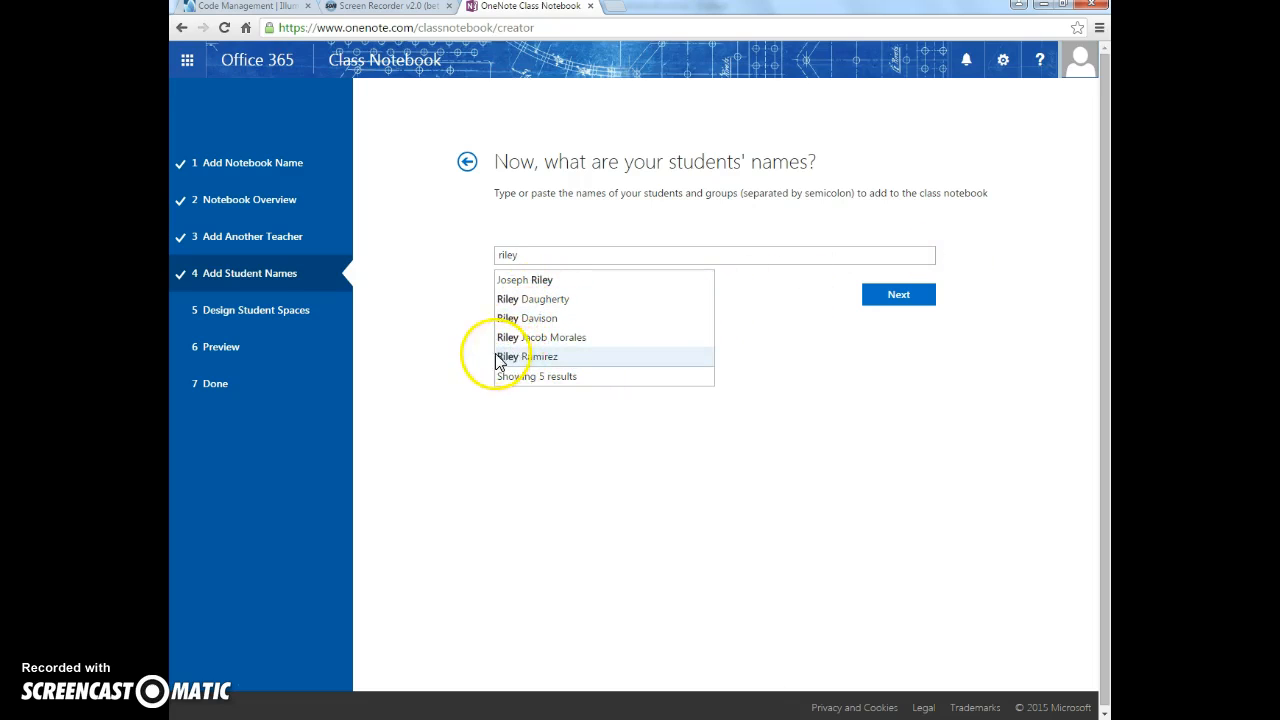
left_click(524, 280)
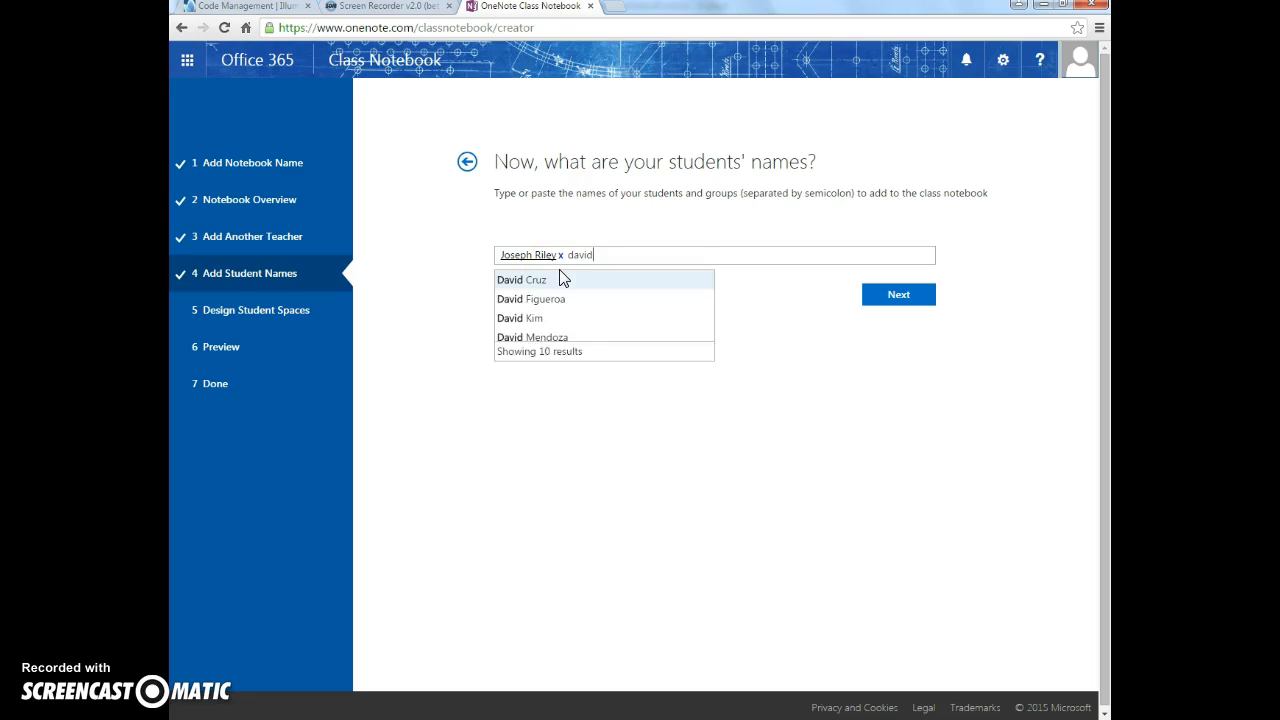
left_click(545, 305)
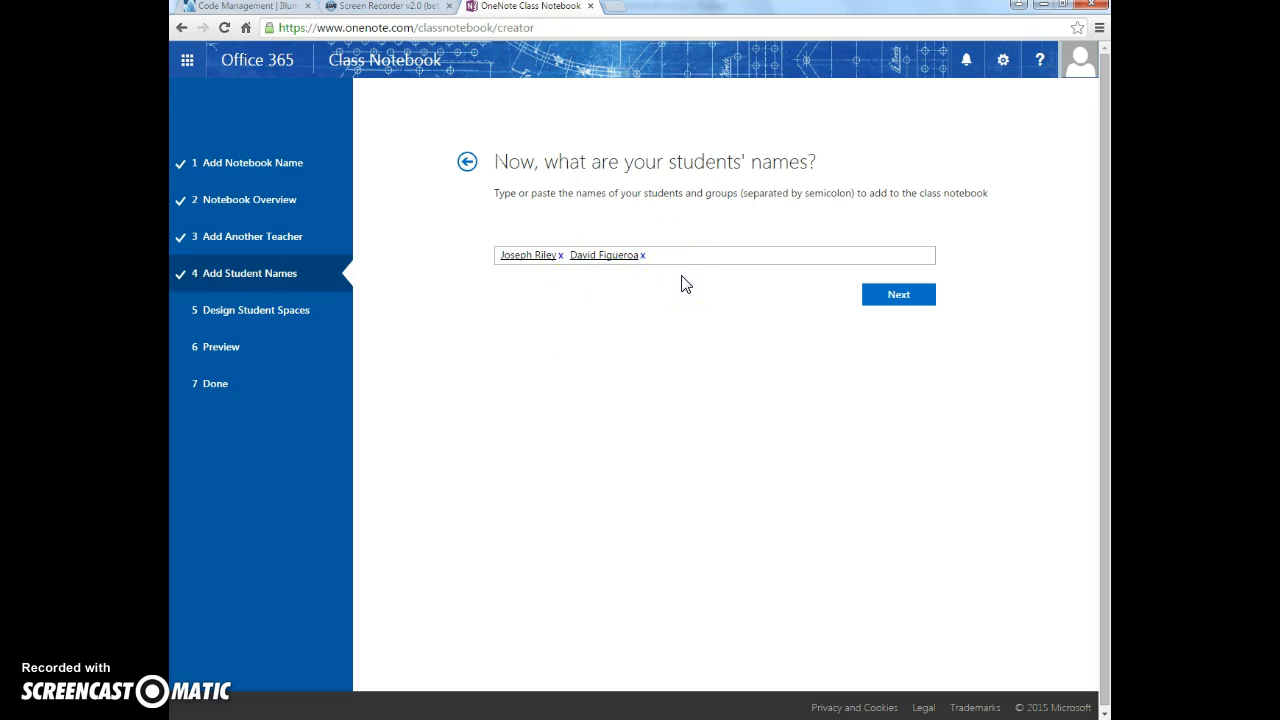
left_click(654, 257)
left_click(675, 257)
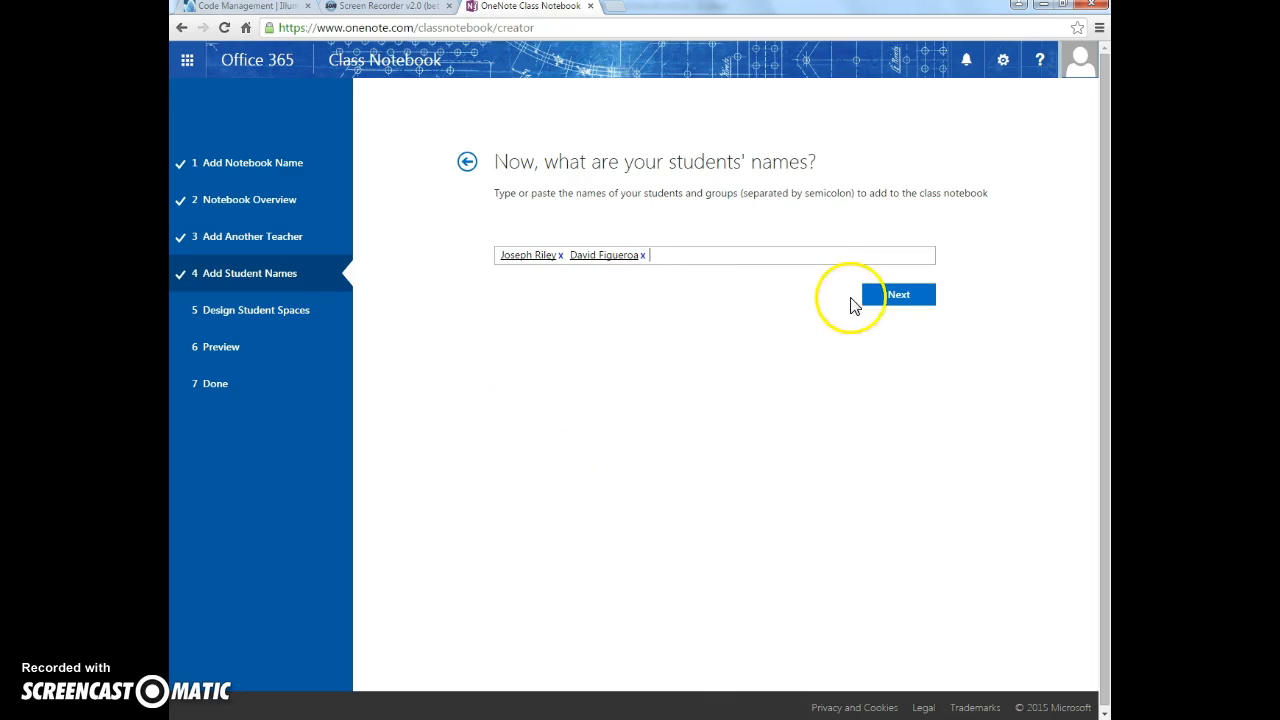
left_click(894, 300)
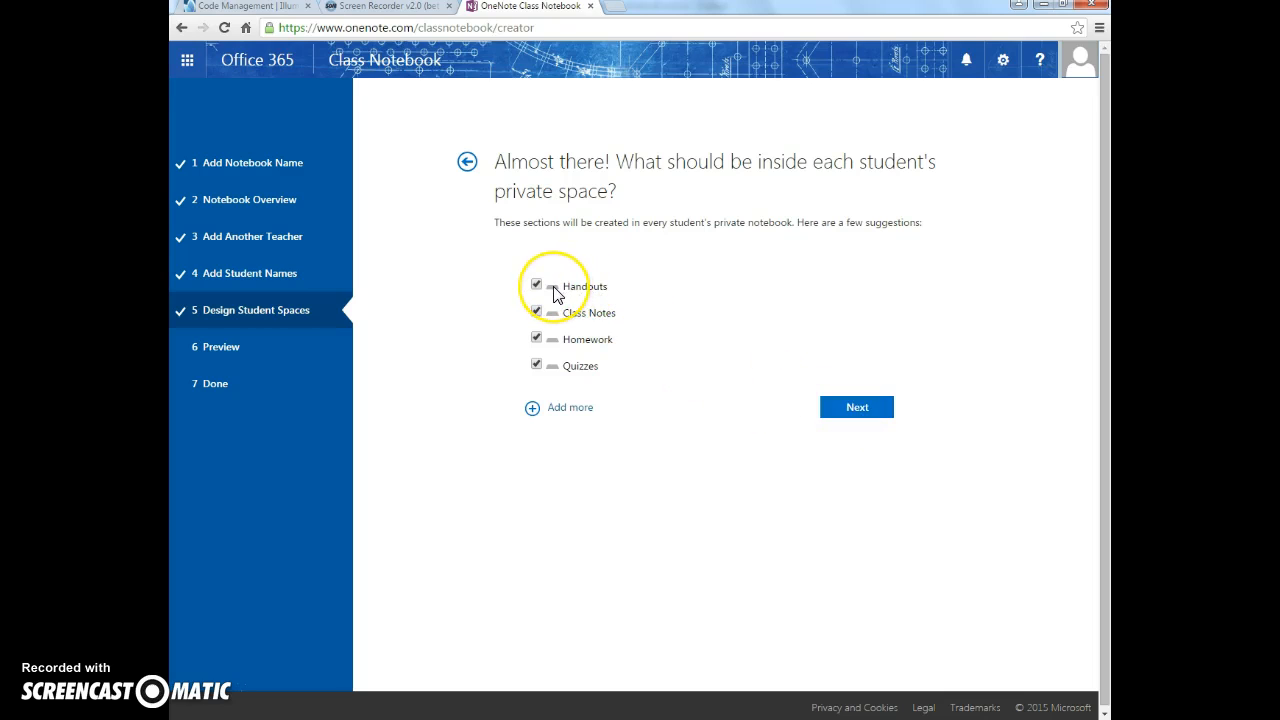
Add a Writing section to the students' private spaces and exclude Quizzes, Homework and Class Notes, keeping Handouts
left_click(560, 408)
type("Writing")
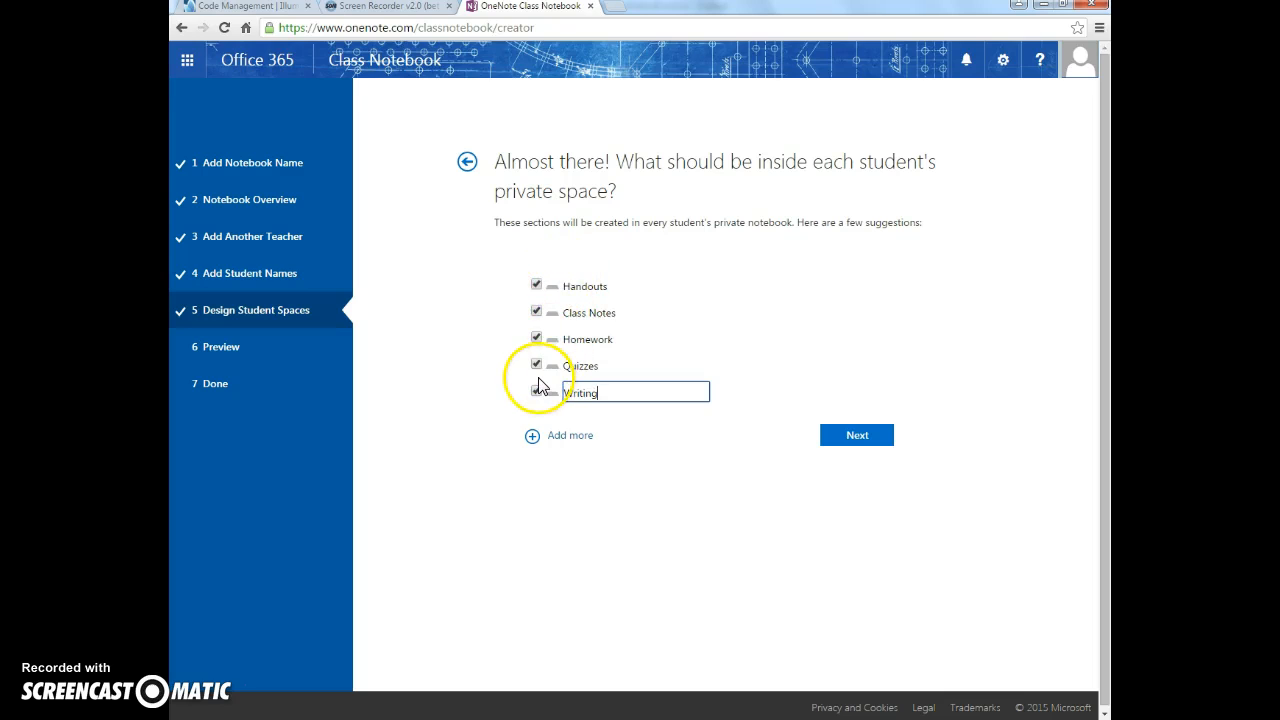
left_click(536, 366)
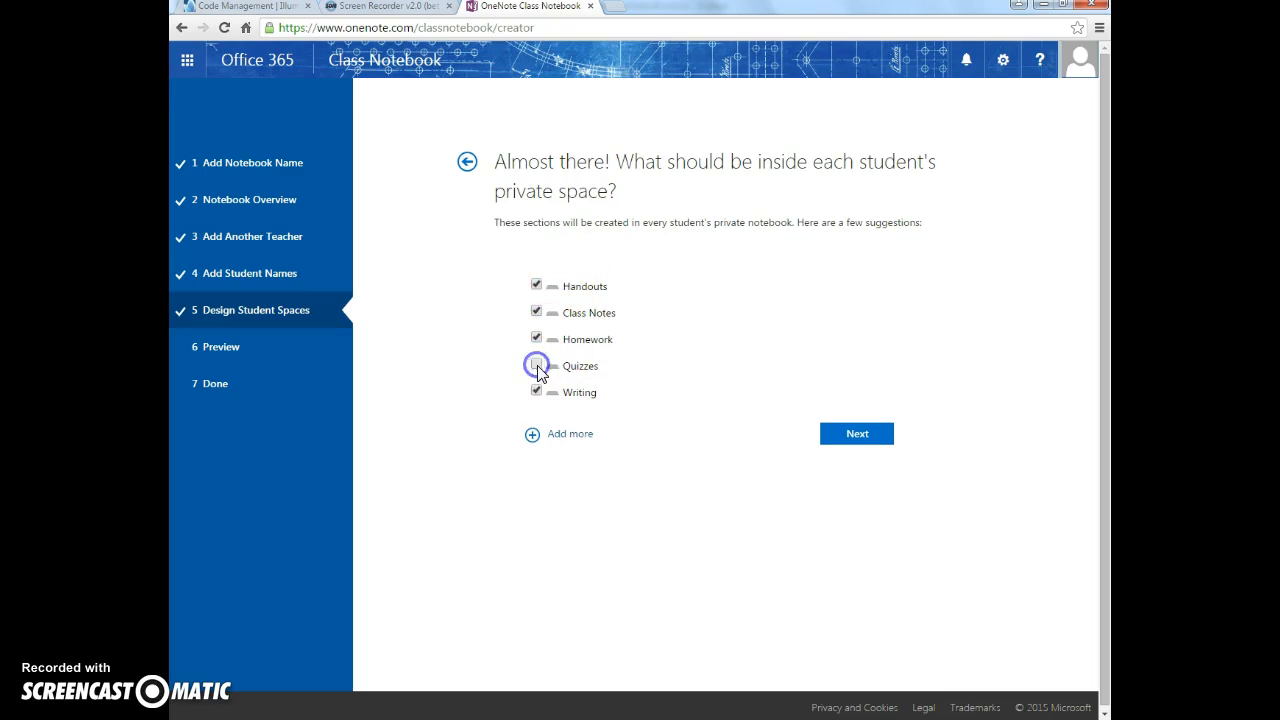
left_click(536, 340)
left_click(536, 313)
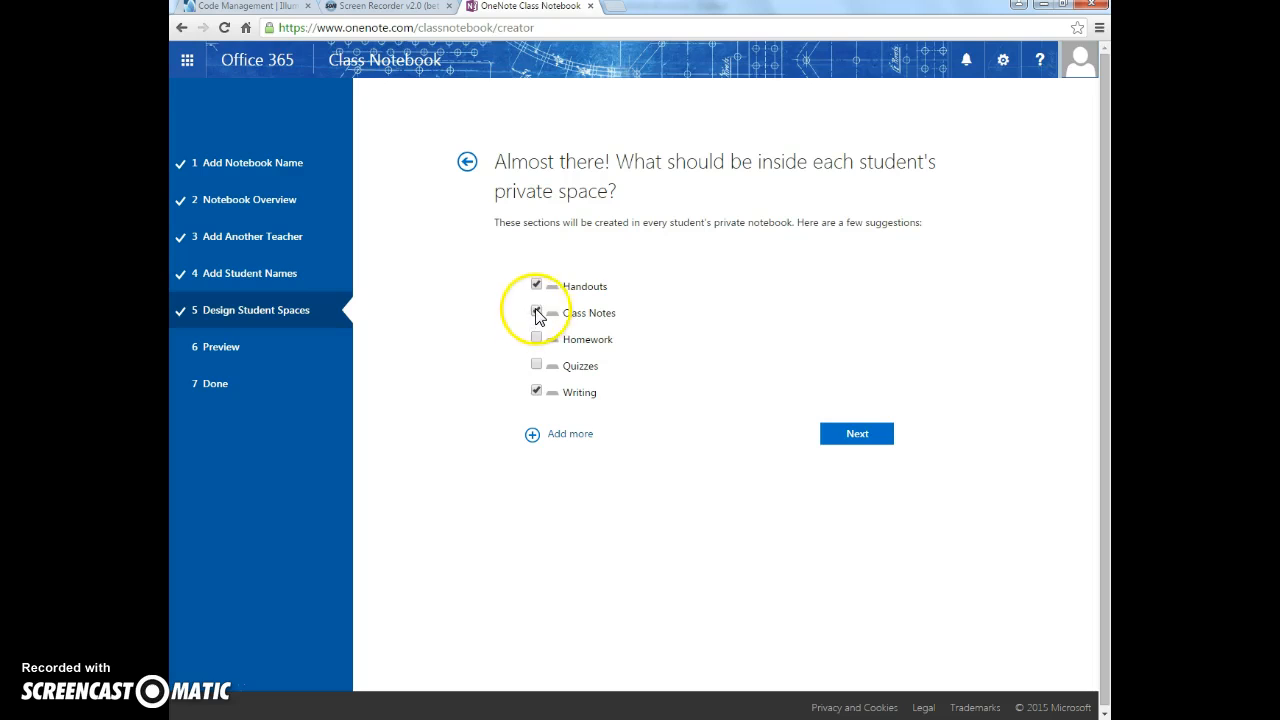
left_click(537, 287)
left_click(537, 287)
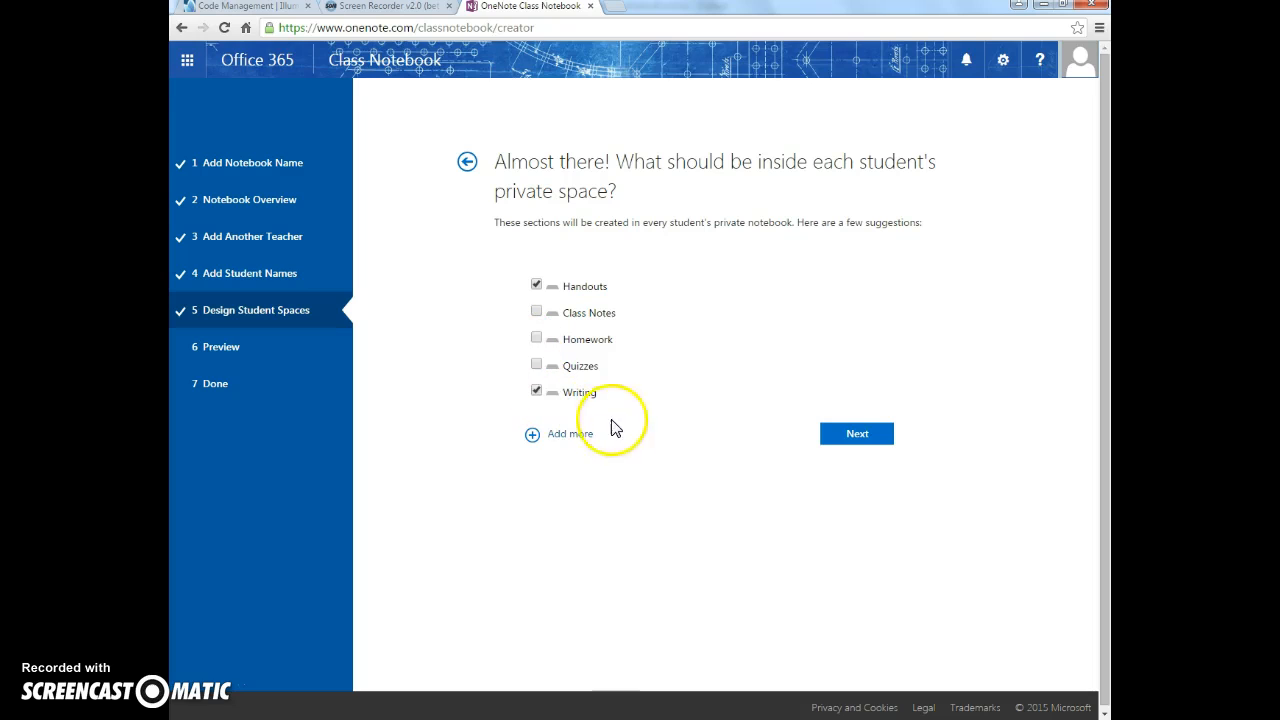
Preview the teacher's notebook layout and the student's notebook layout
left_click(862, 436)
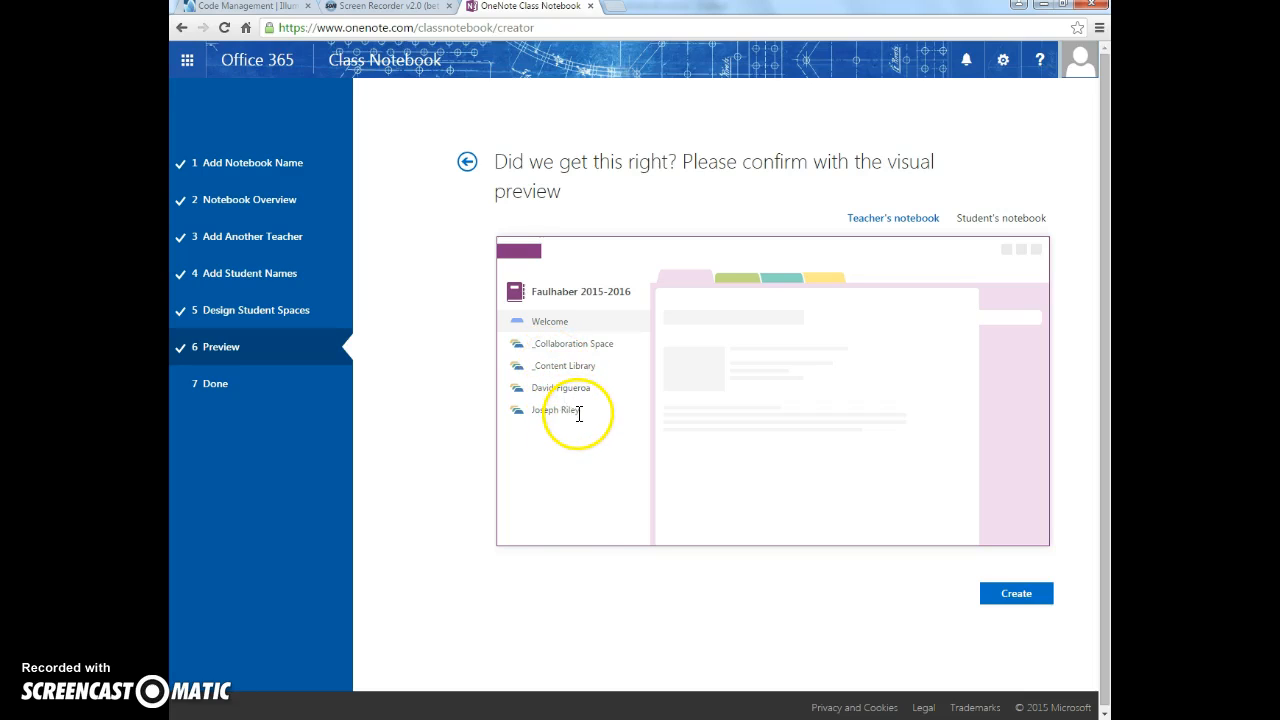
left_click(988, 220)
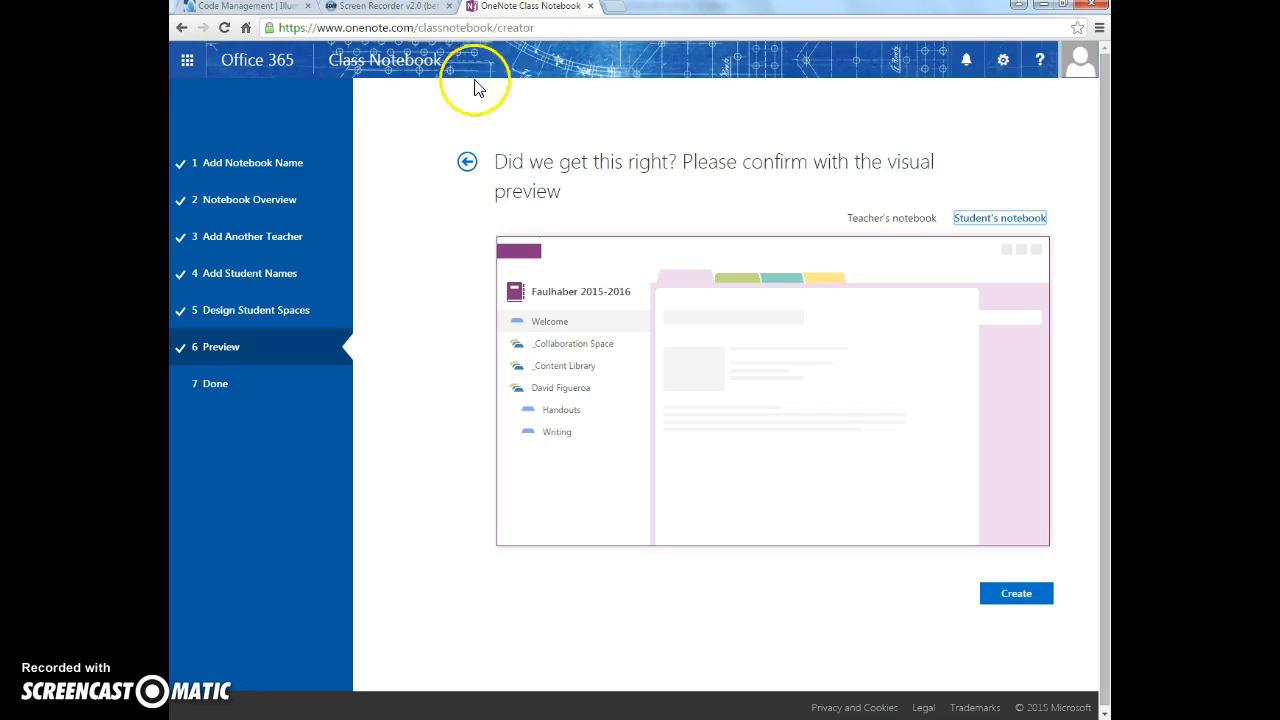
Switch to OneNote Online and open the teacher's existing Math class notebook from the notebook list
left_click(190, 66)
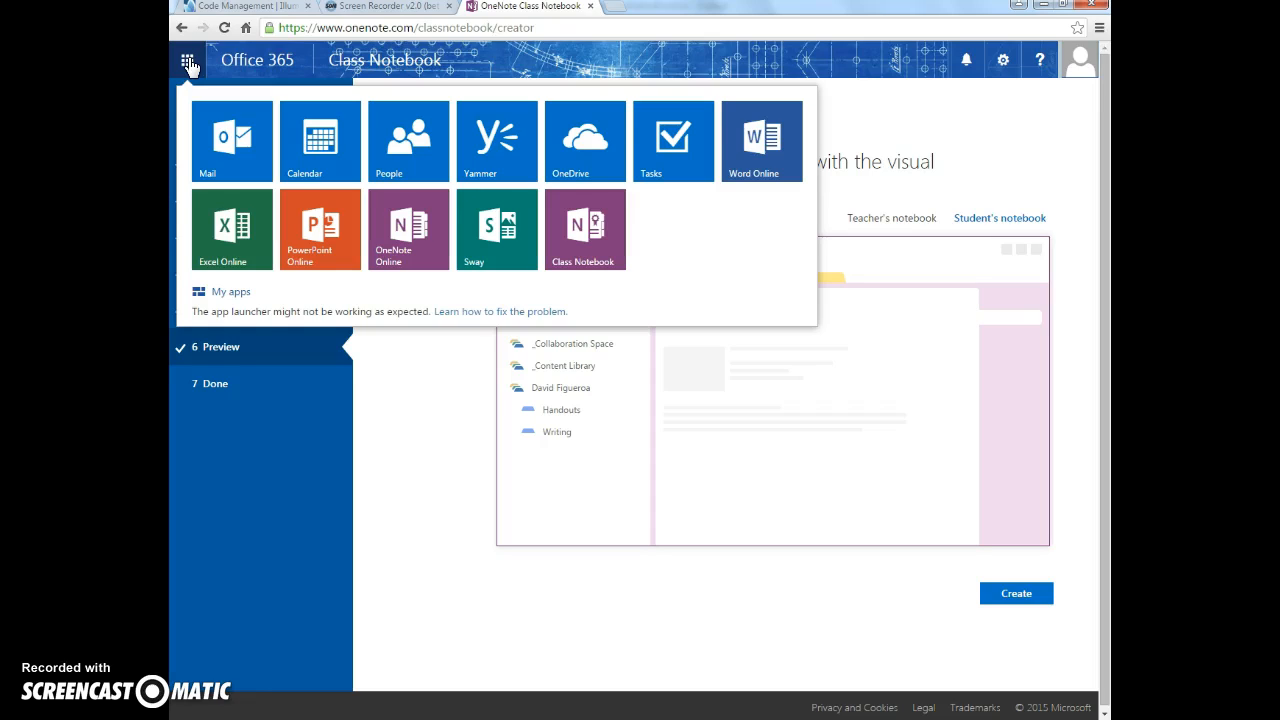
left_click(373, 258)
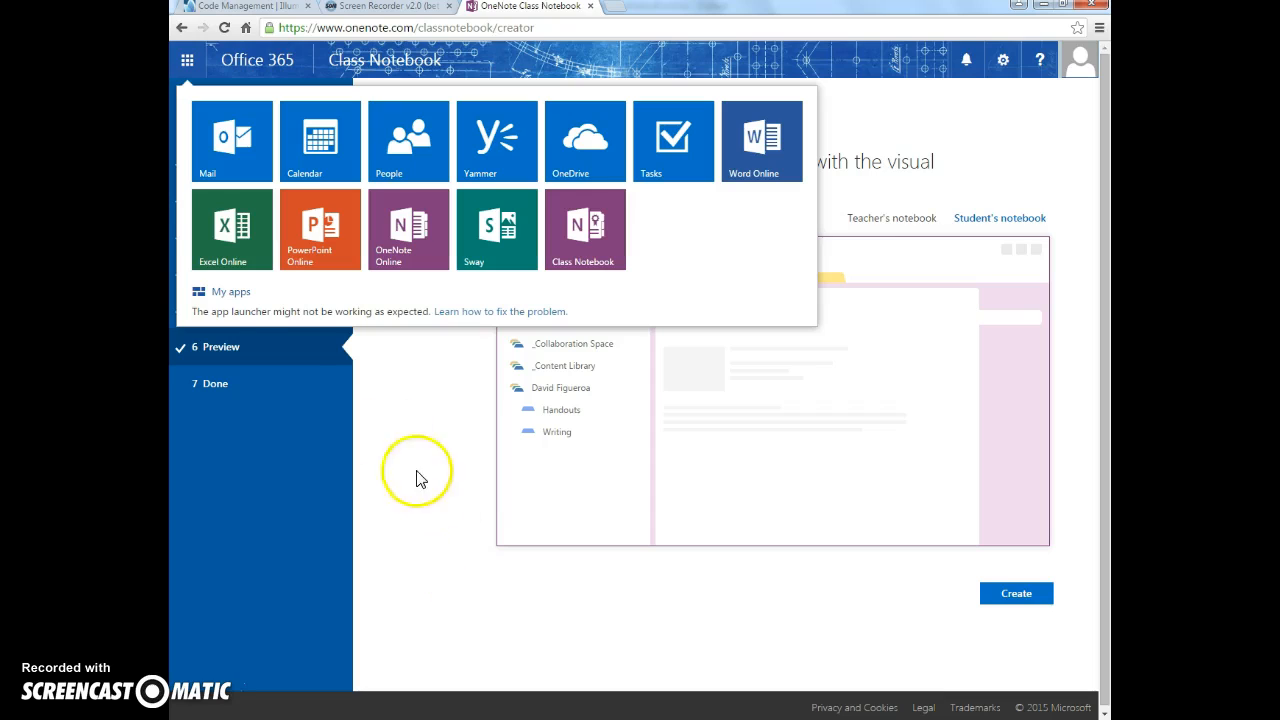
left_click(397, 254)
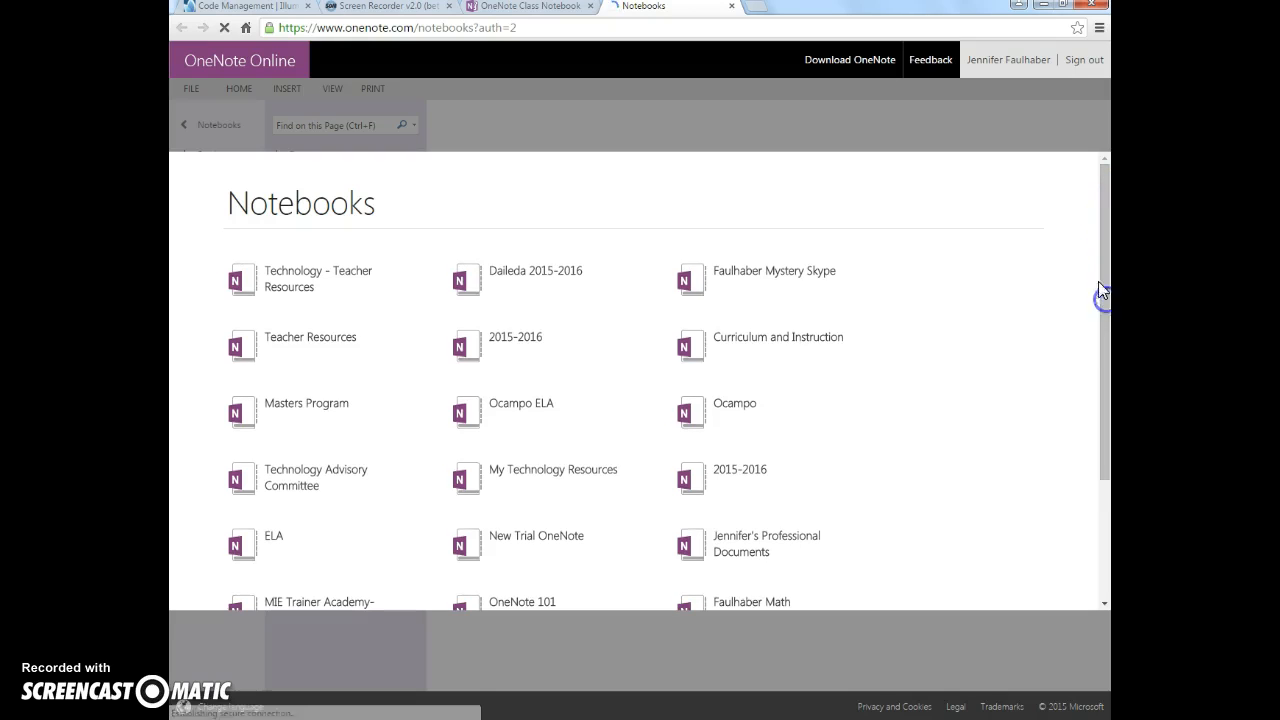
scroll(1100, 210, "down", 2)
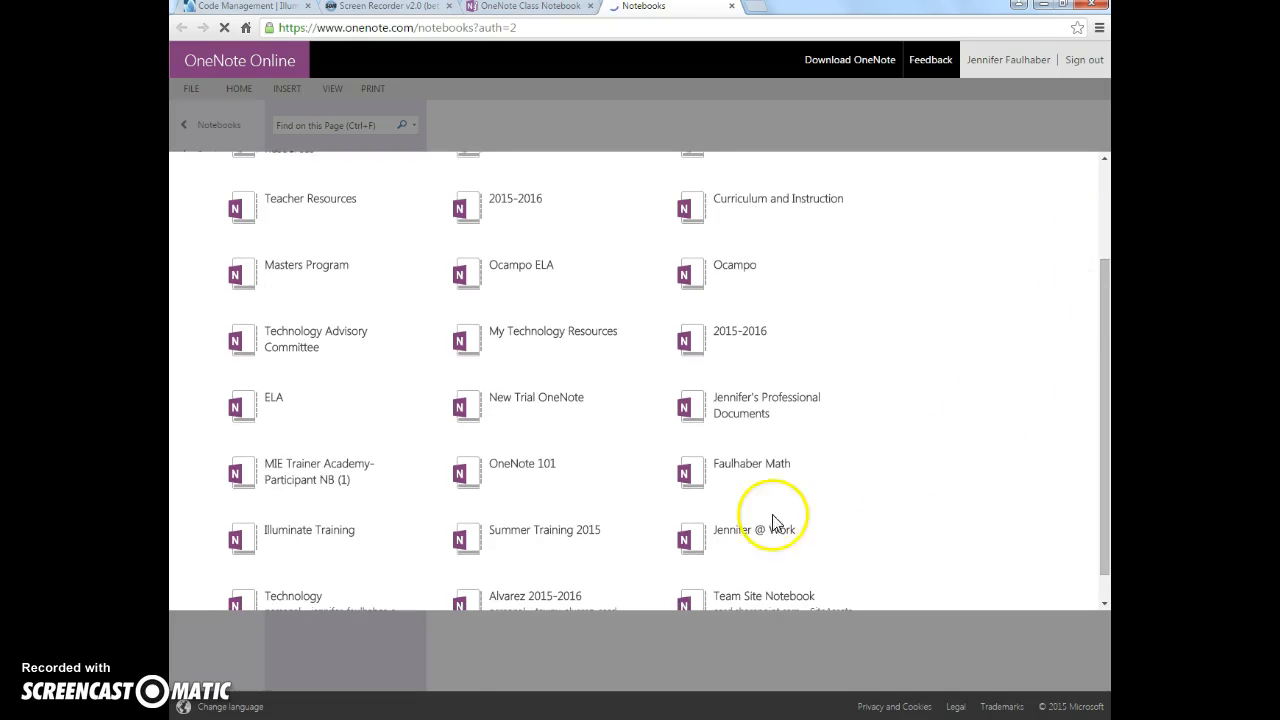
left_click(725, 468)
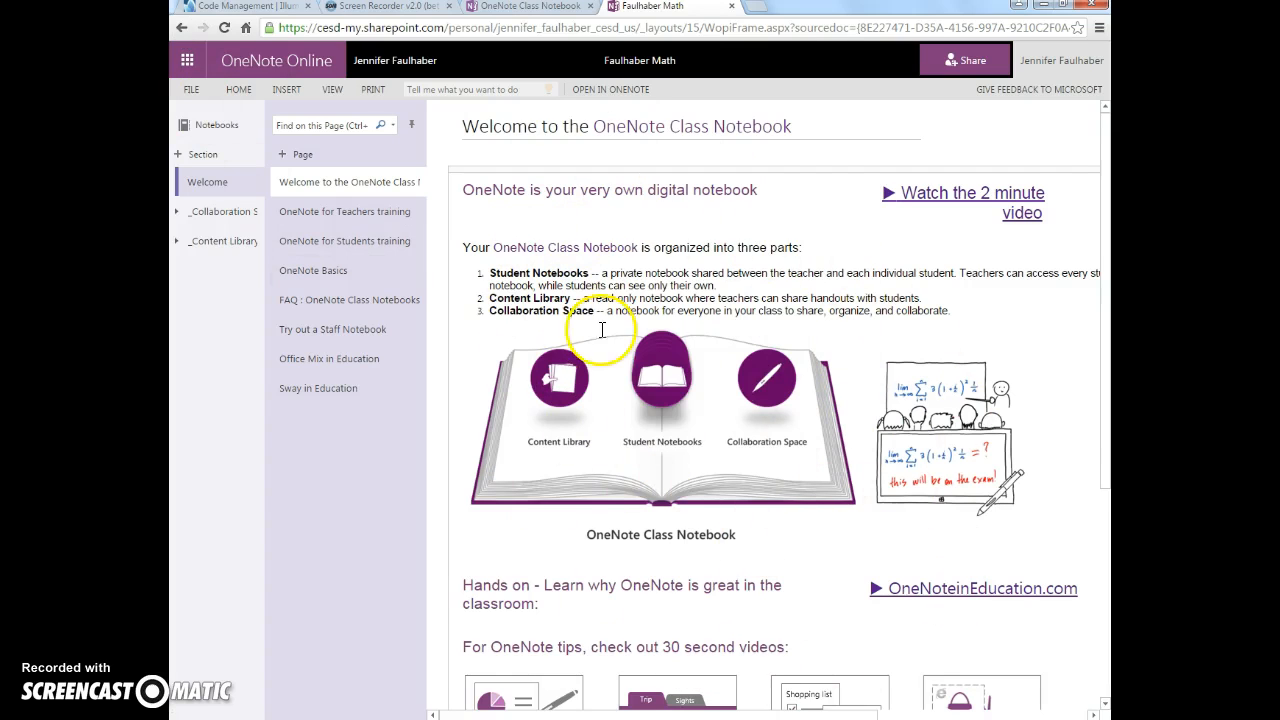
Examine the Math notebook's Welcome page and its Collaboration Space and Content Library introductions
scroll(687, 310, "down", 2)
scroll(687, 310, "down", 3)
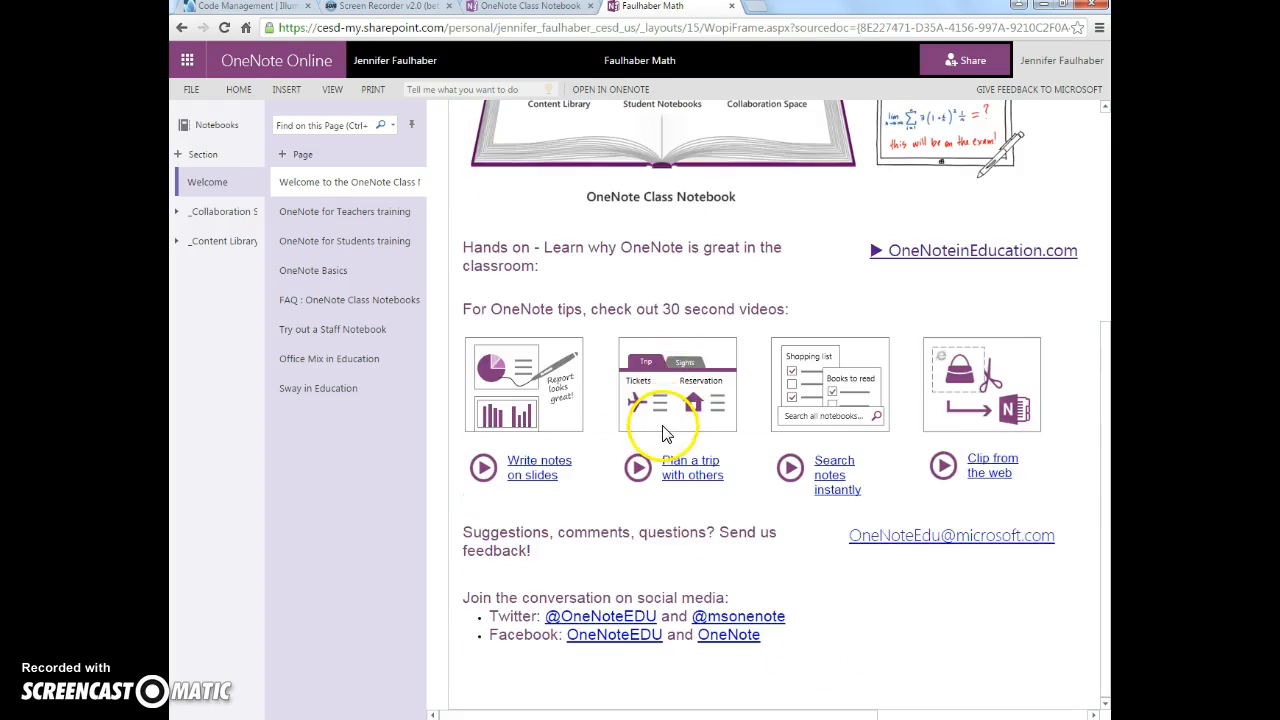
scroll(665, 433, "up", 5)
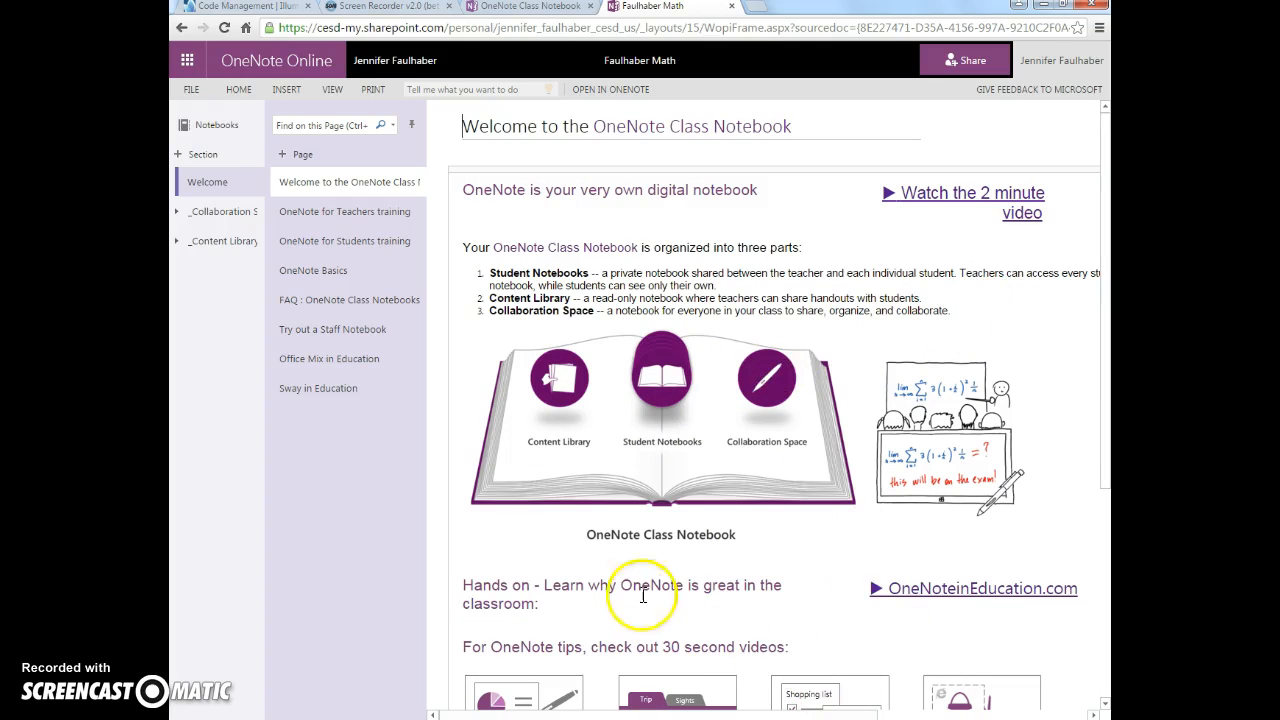
left_click(204, 214)
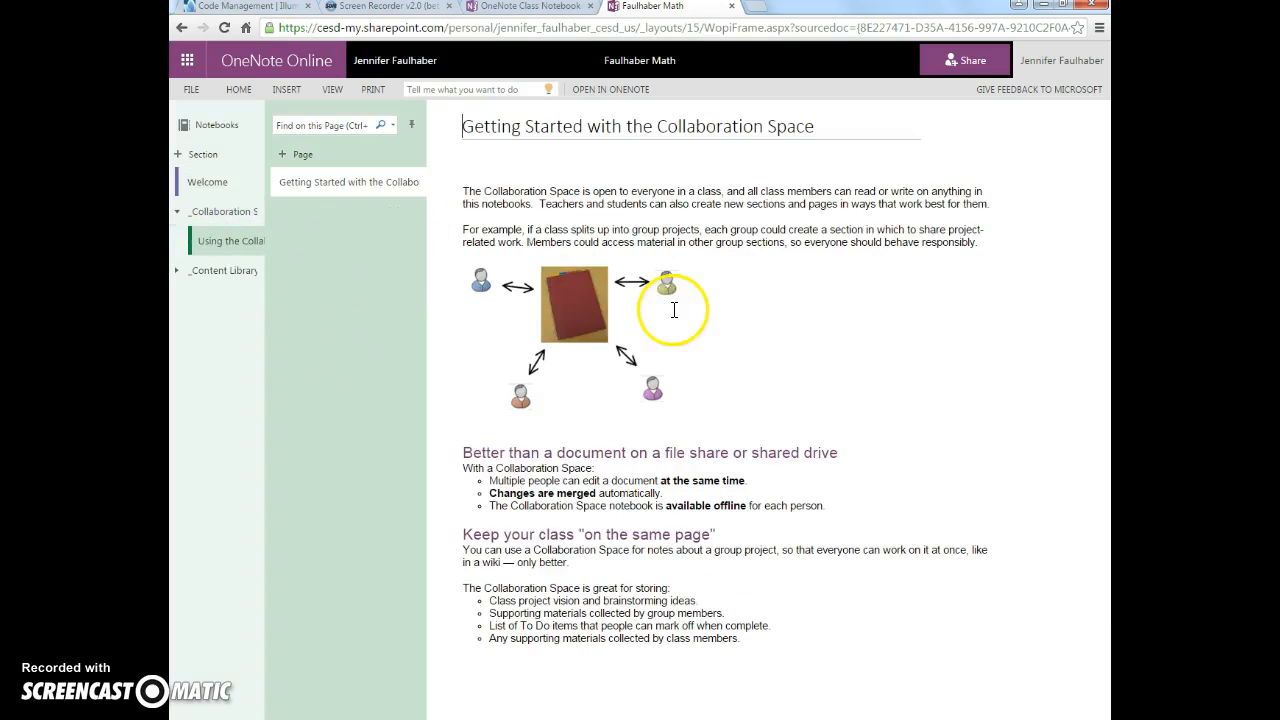
left_click(222, 271)
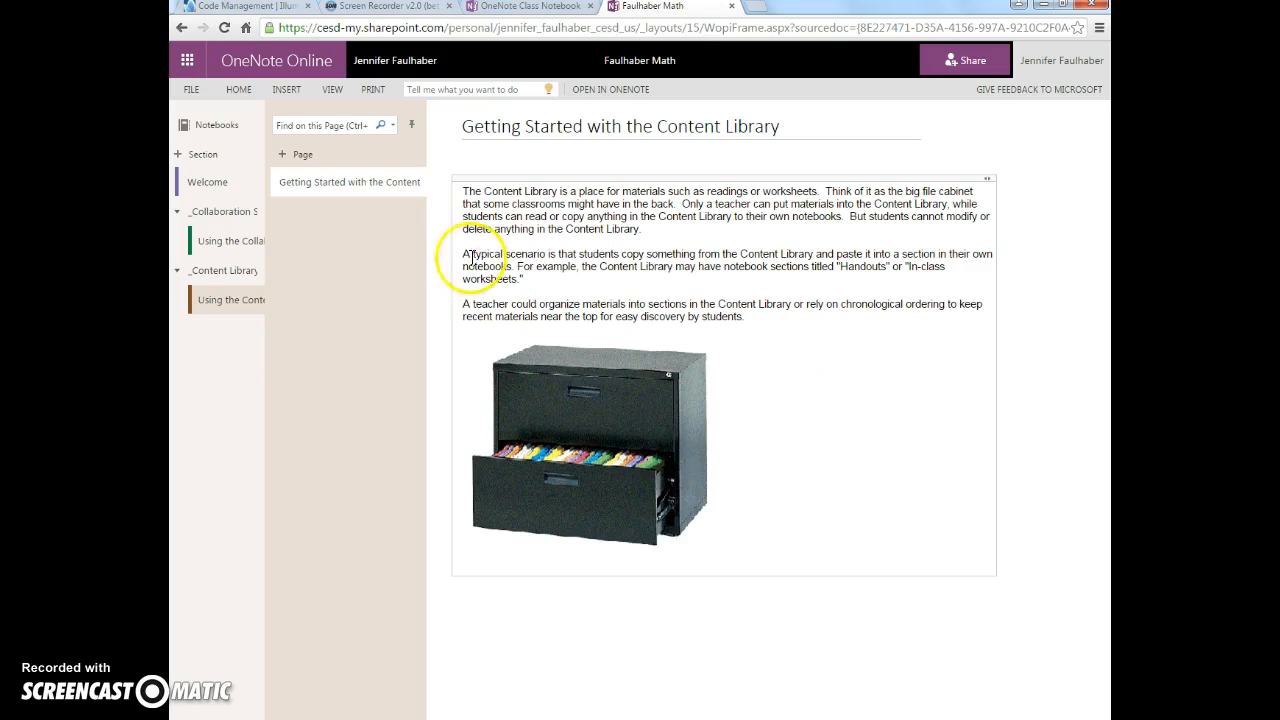
Return to Class Notebook and select the 2015-2016 notebook for adding or removing students
left_click(188, 62)
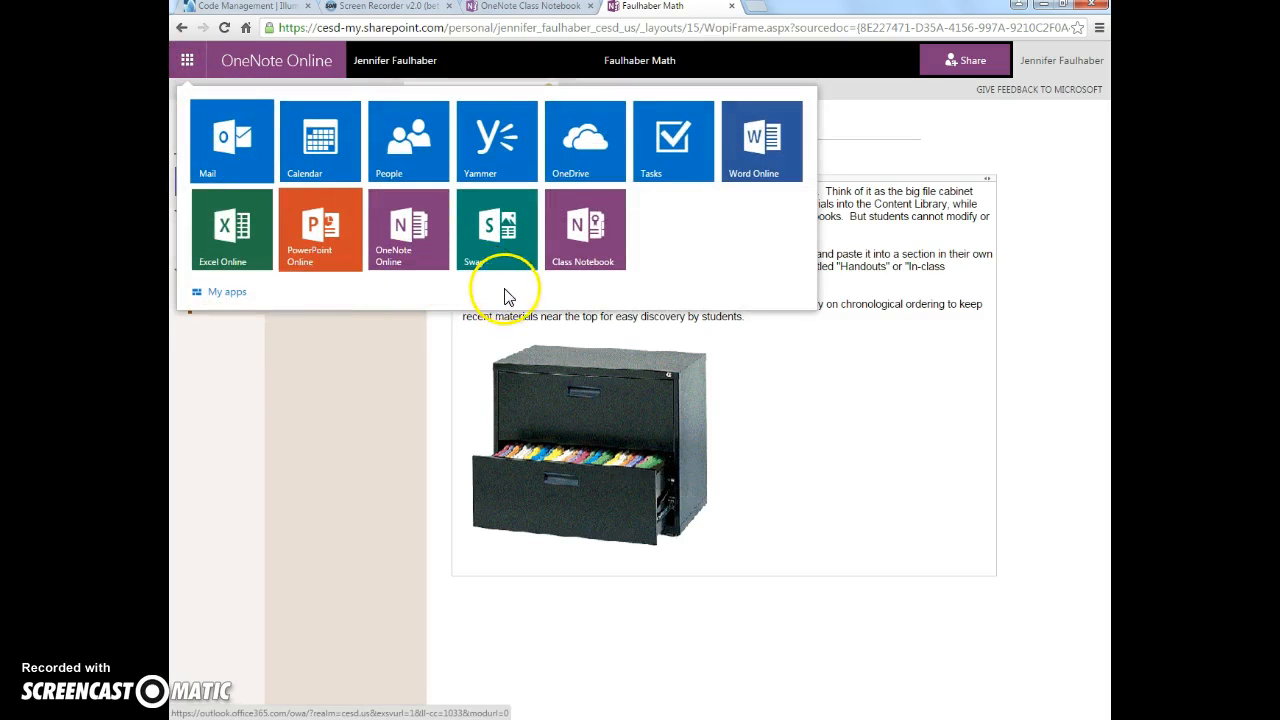
left_click(585, 242)
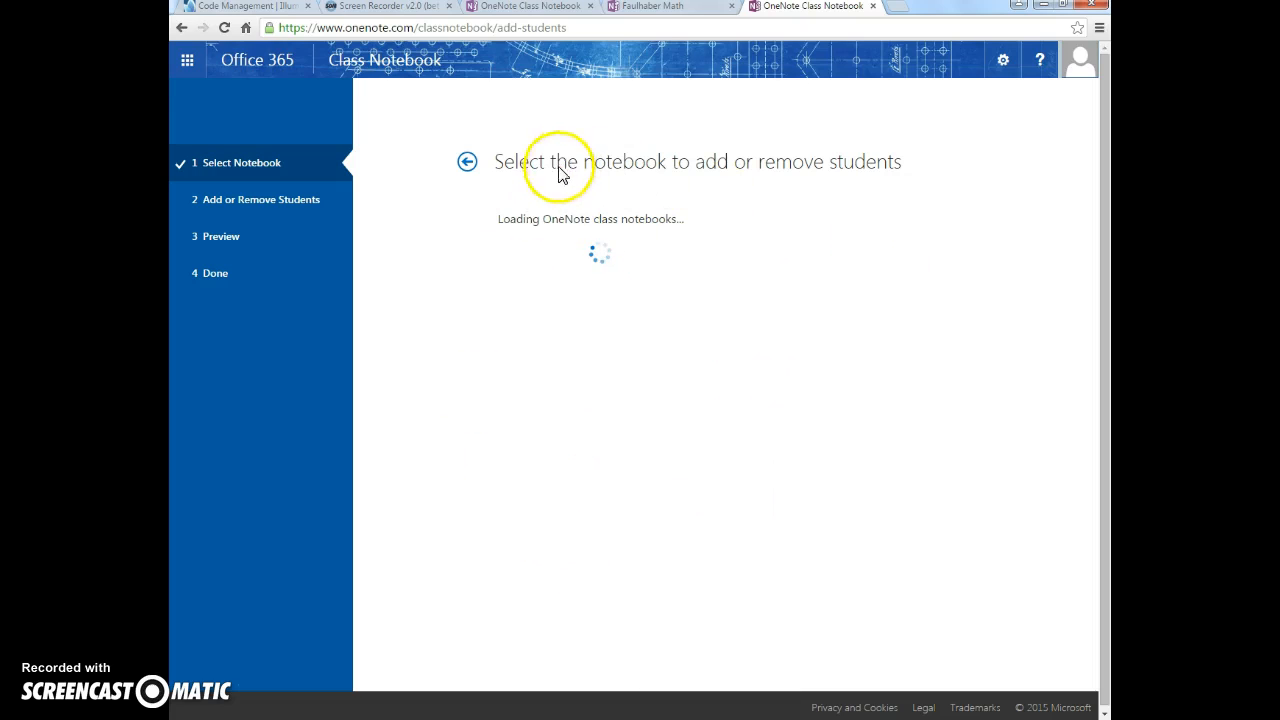
left_click(524, 237)
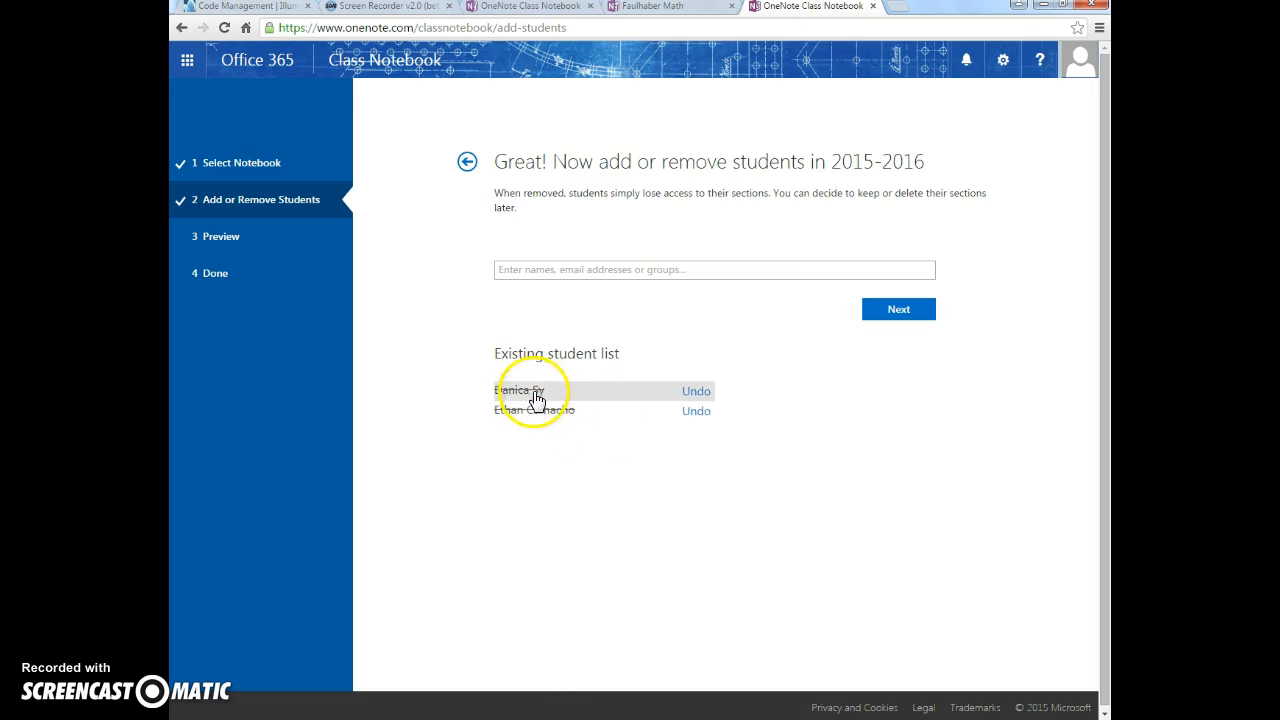
Apply the removal of both existing students from the 2015-2016 notebook and return to the Class Notebook home page
left_click(897, 311)
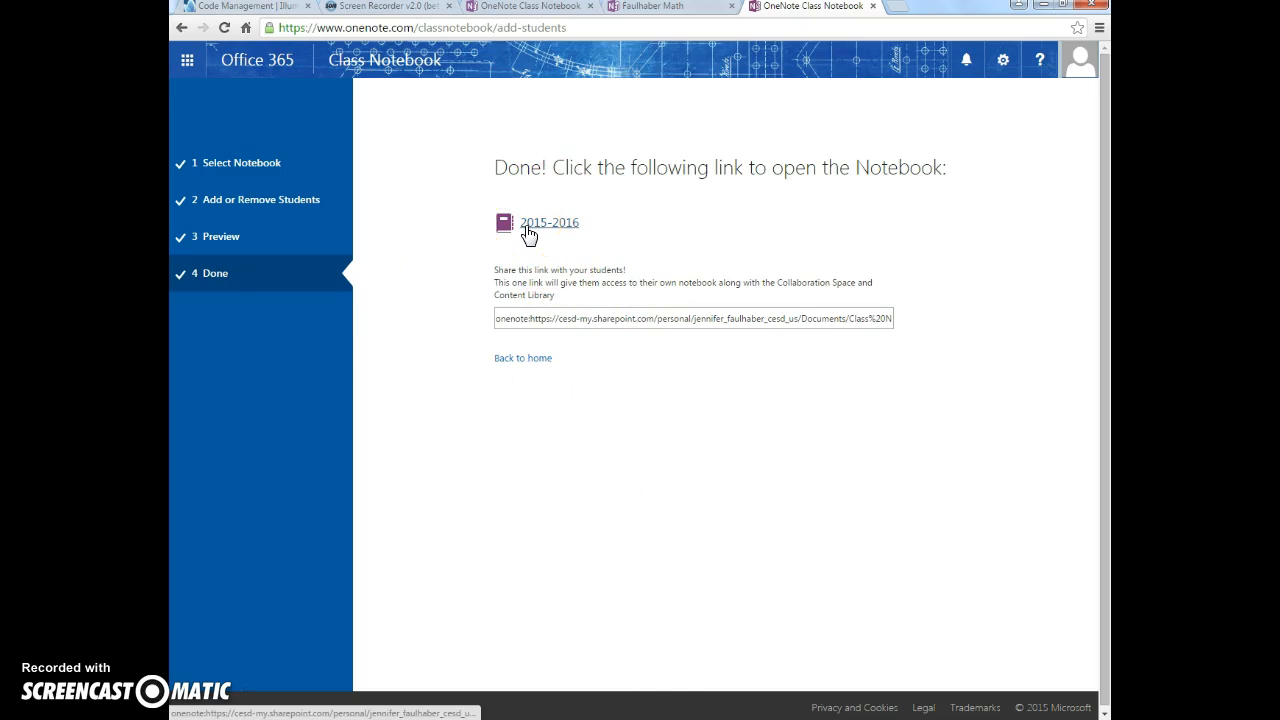
left_click(530, 360)
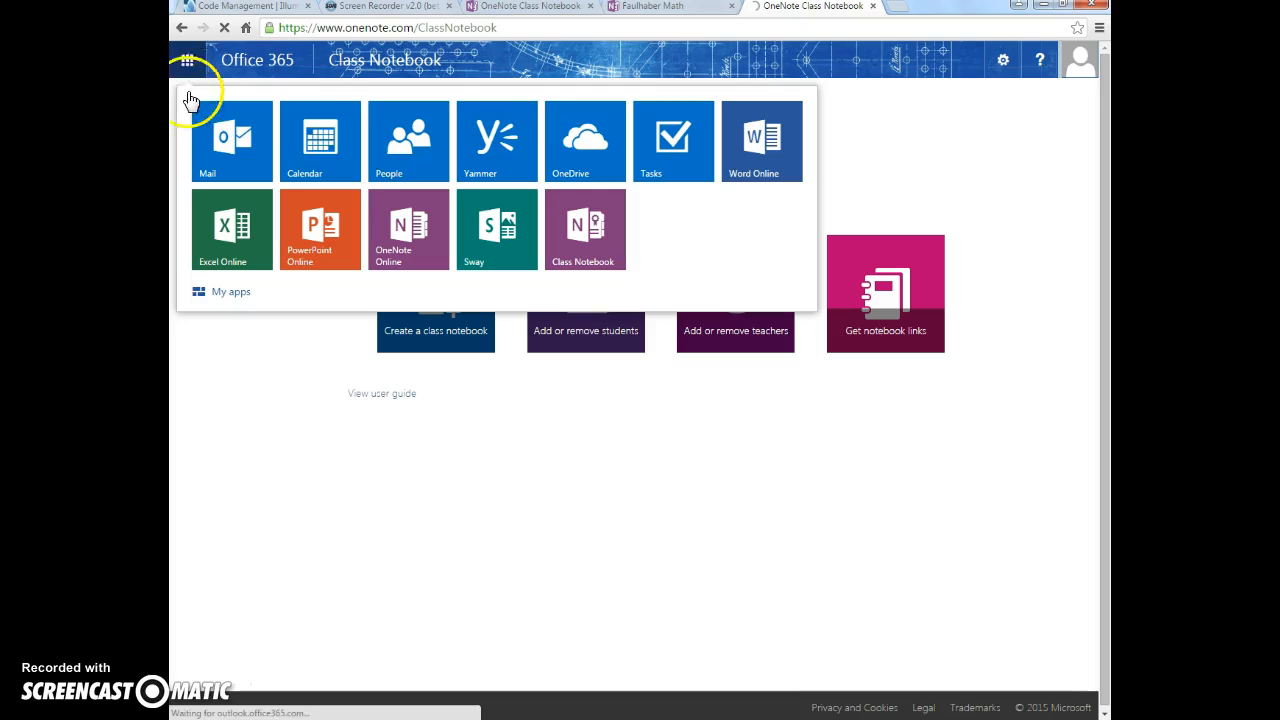
Switch to OneDrive and open the Mystery Skype notebook from the files shared with me
left_click(568, 150)
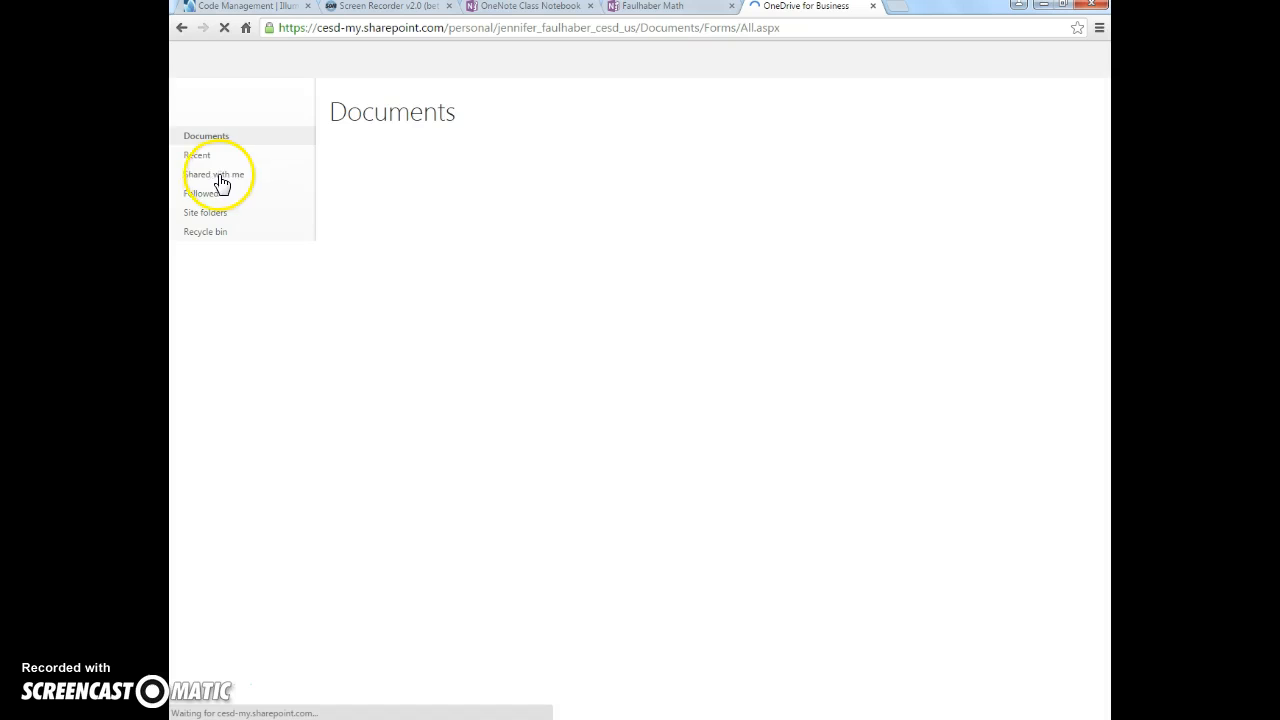
left_click(215, 175)
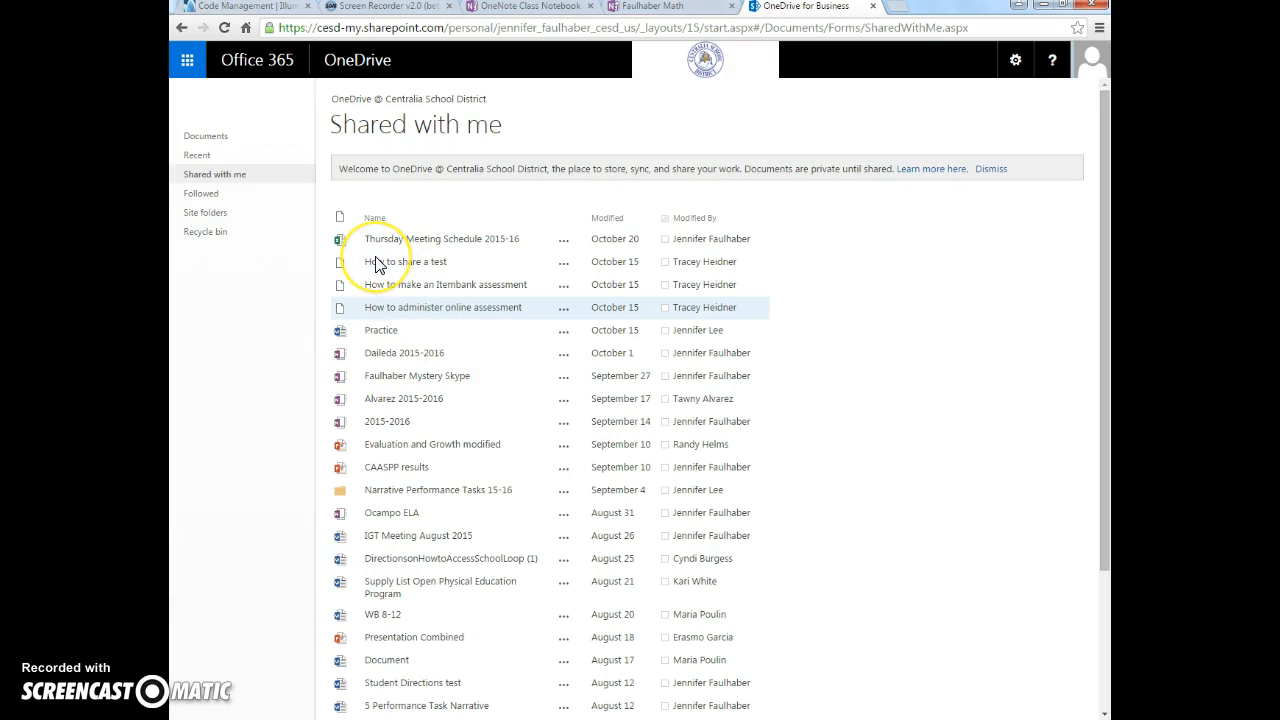
left_click(378, 262)
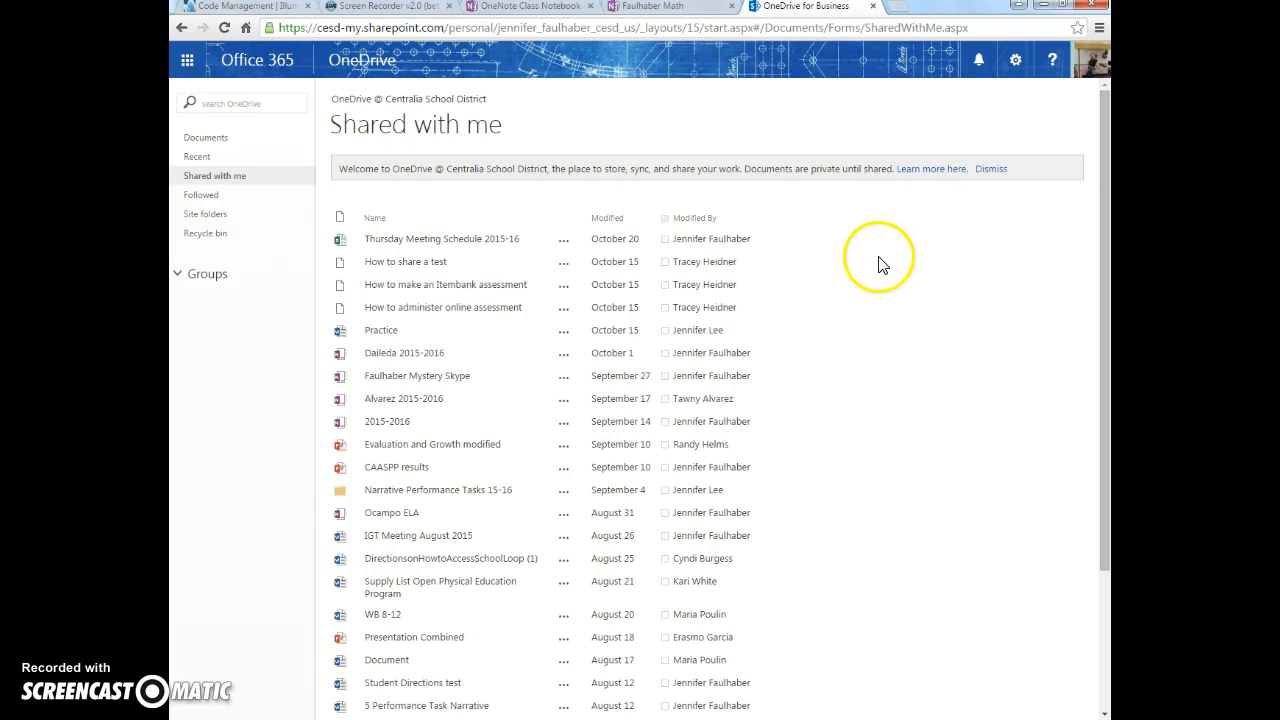
left_click(385, 381)
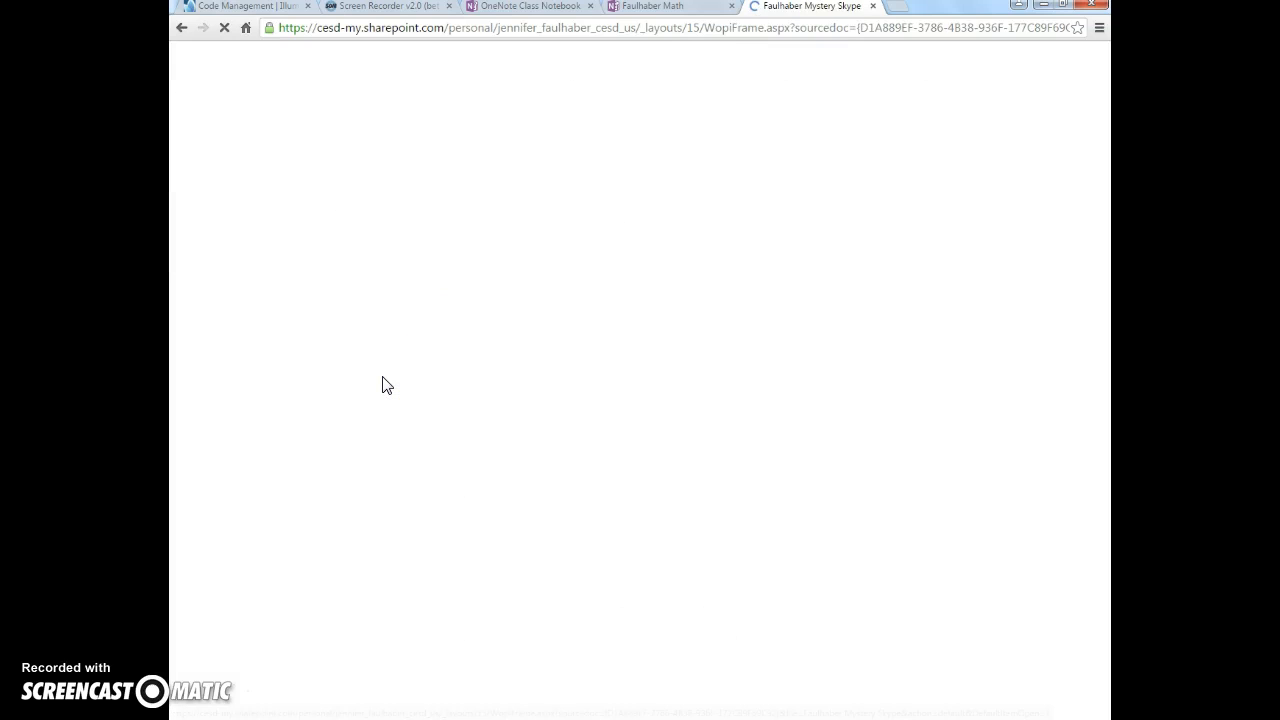
left_click(372, 379)
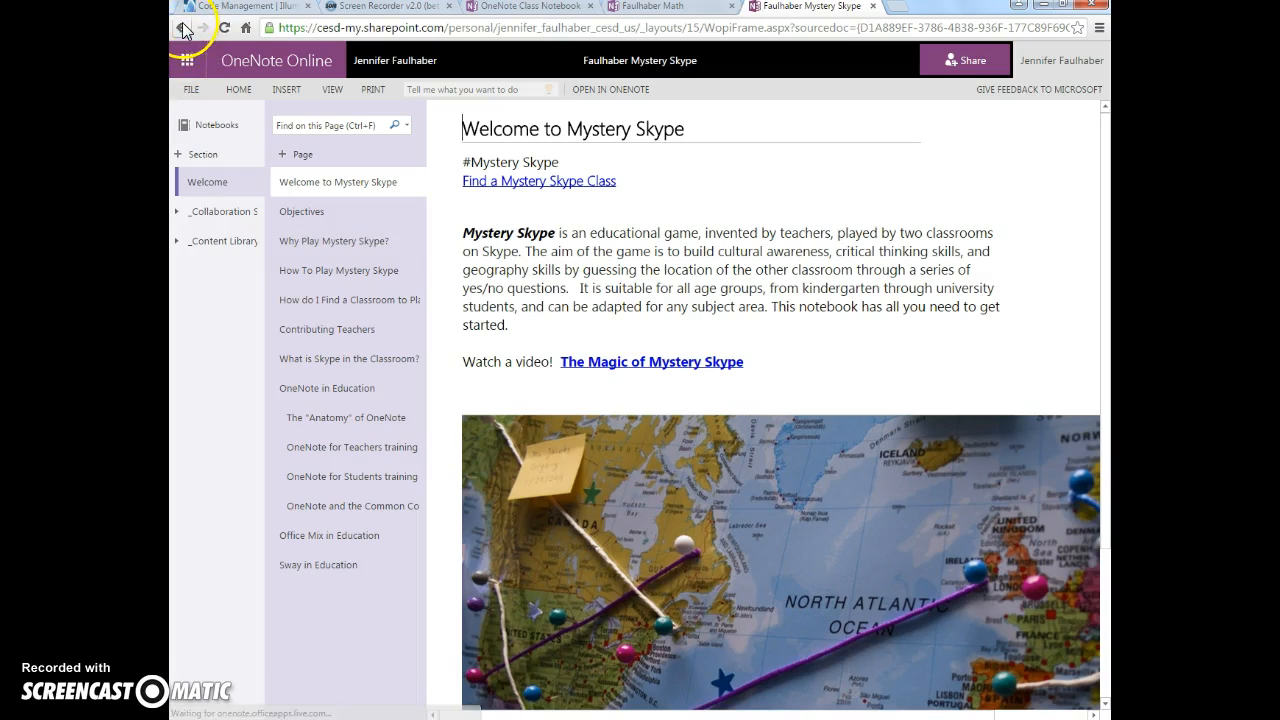
Bring up the list of Office 365 apps from the Mystery Skype notebook
left_click(188, 61)
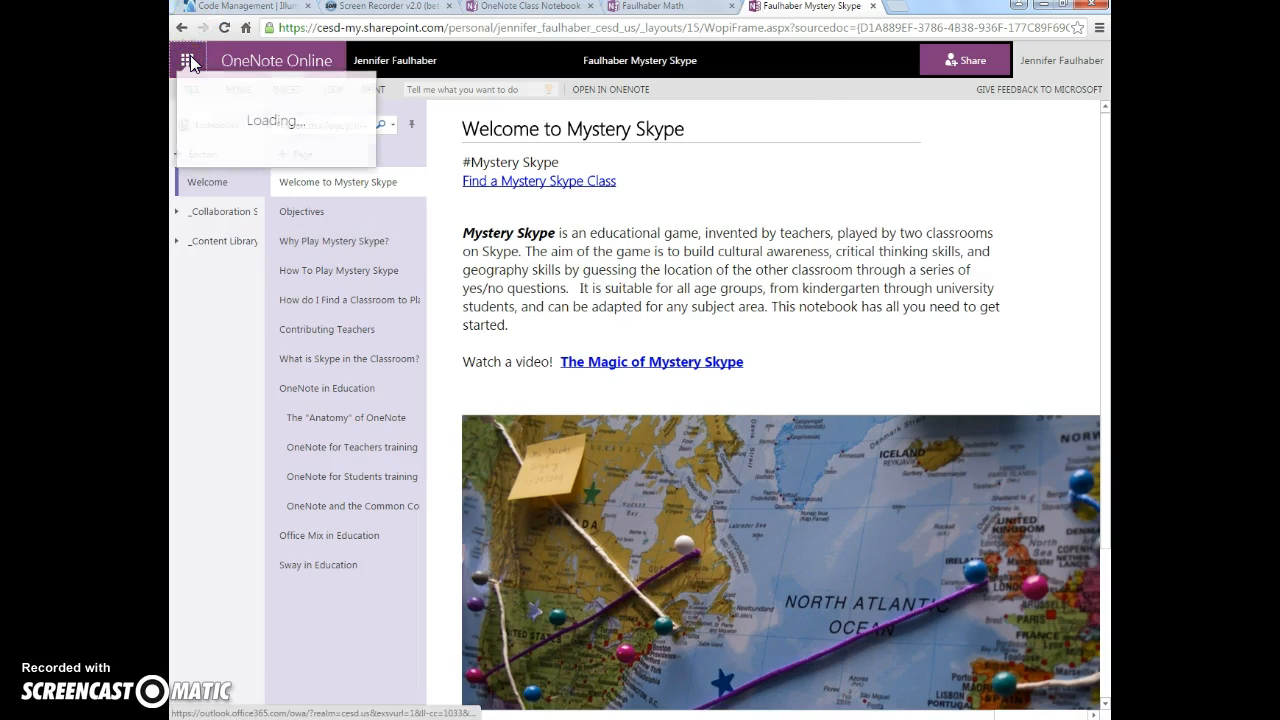